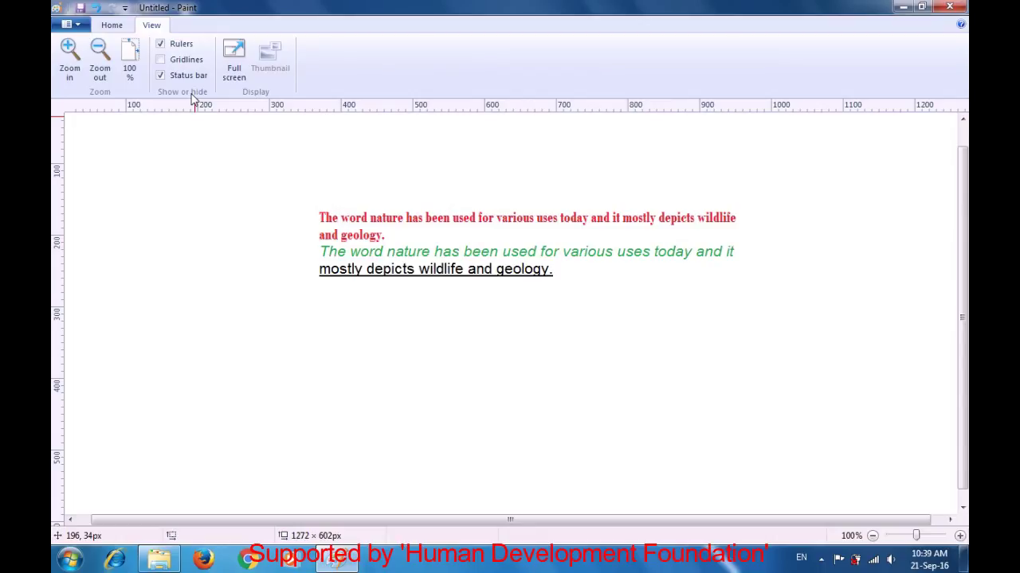
Hide the rulers around the canvas.
left_click(161, 44)
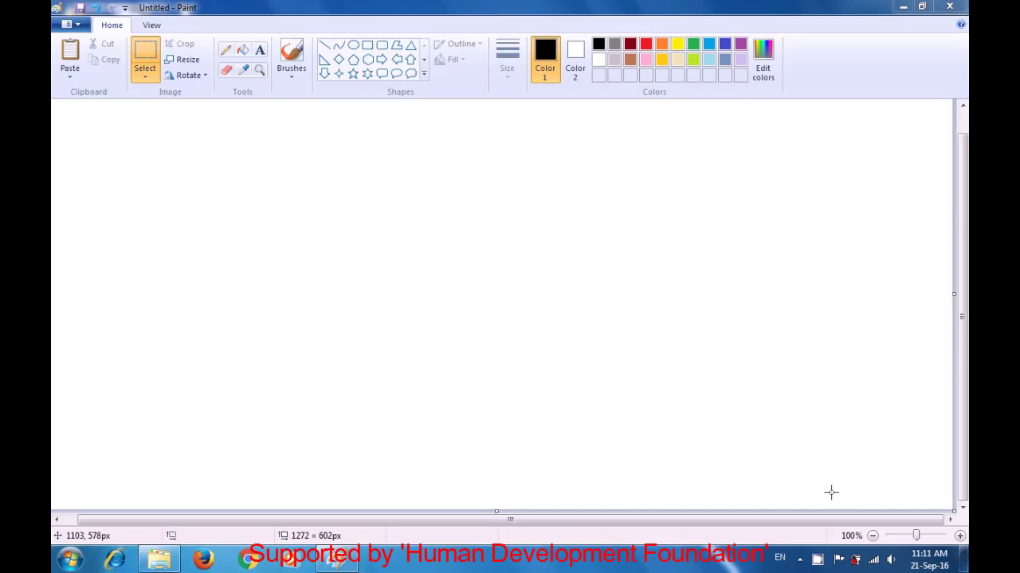
Draw a small black L-shaped stroke with the Curve tool in the right half of the canvas.
left_click(339, 48)
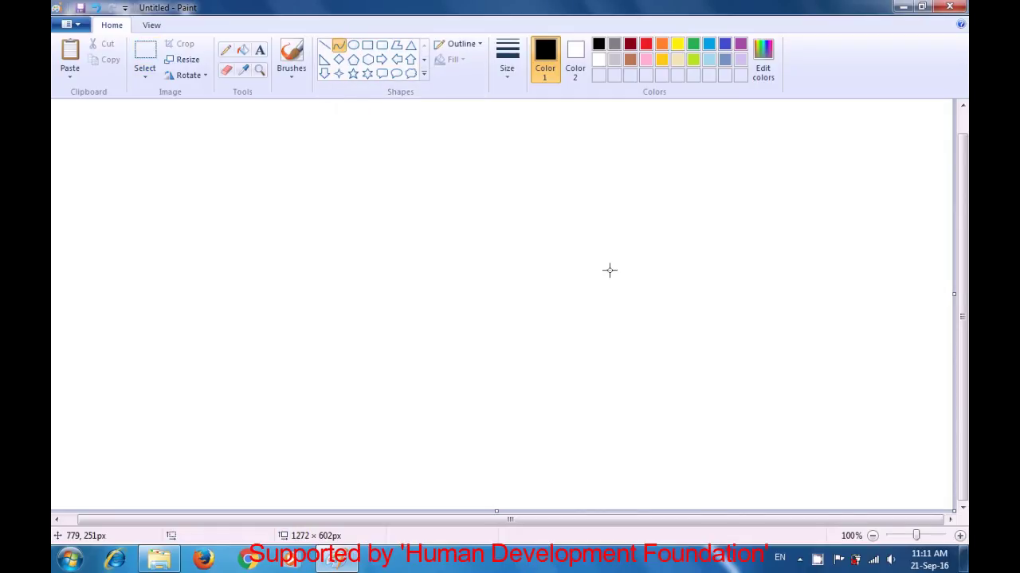
mouse_move(680, 330)
left_mouse_down()
mouse_move(696, 356)
mouse_move(678, 342)
mouse_move(684, 353)
left_mouse_up()
left_click(656, 322)
Enable transparent rectangular selection, select the area around the L-shaped curve, and paste a copy of it.
left_click(151, 72)
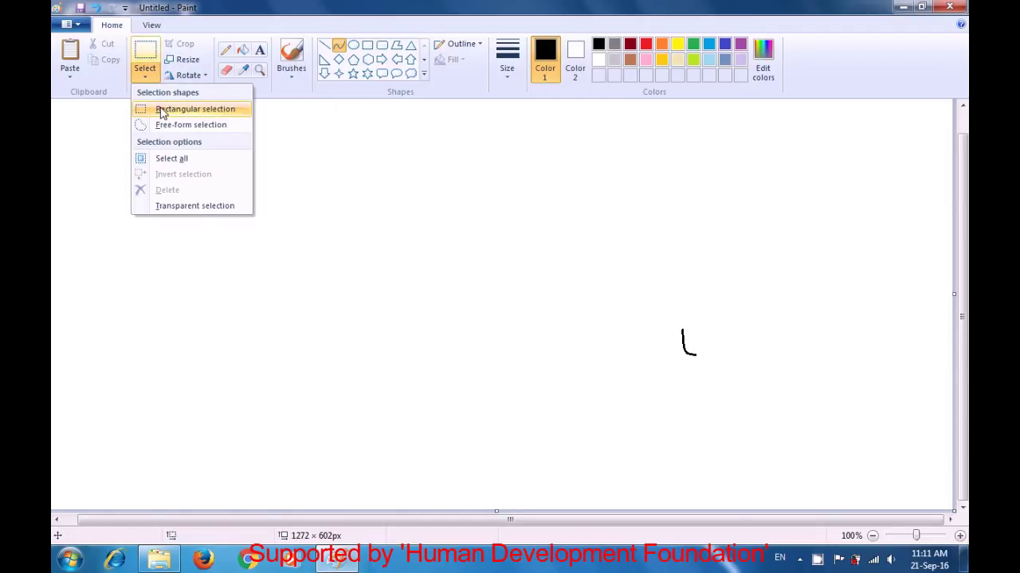
left_click(160, 109)
left_click(148, 76)
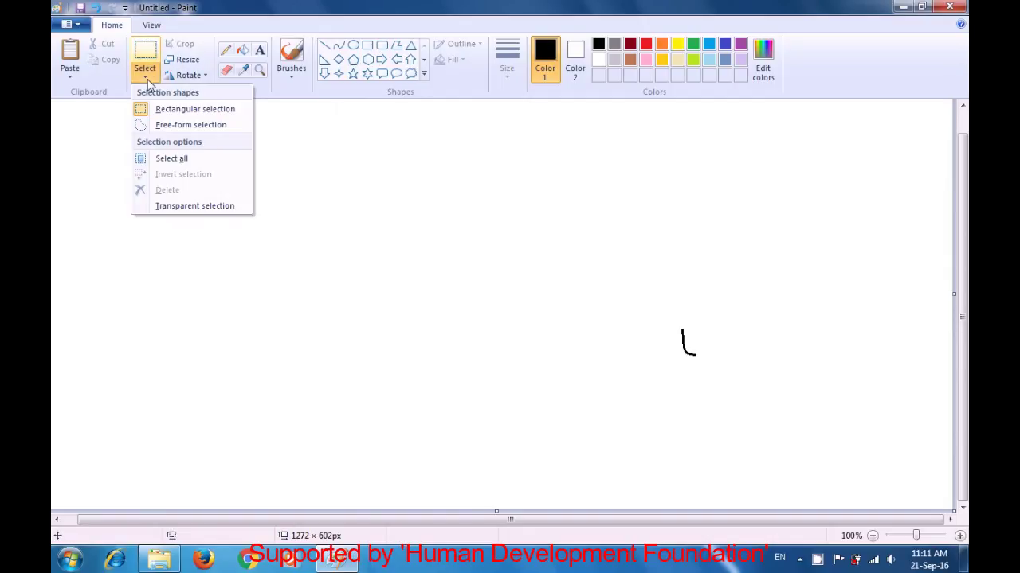
left_click(177, 206)
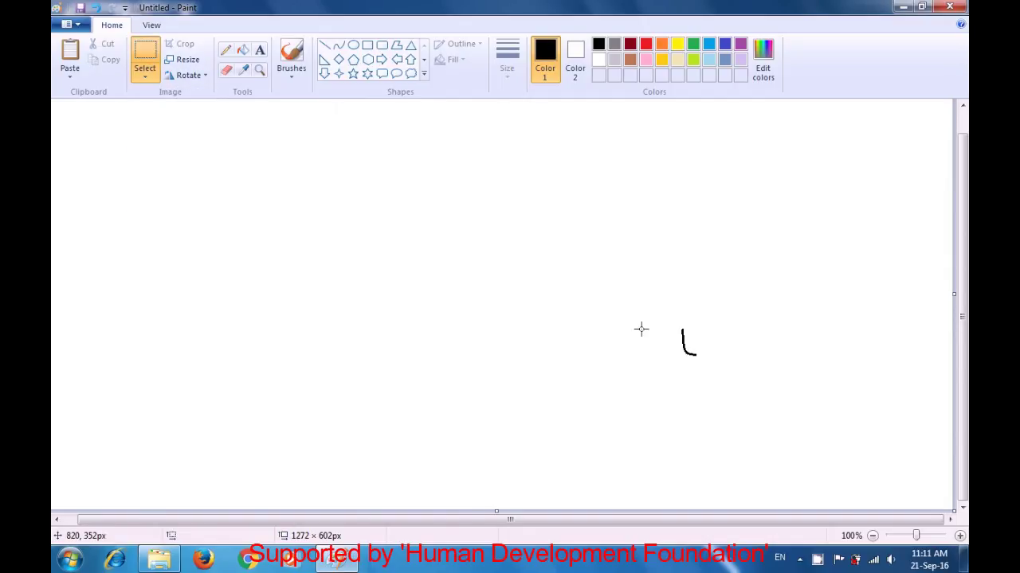
left_click_drag(674, 318, 704, 372)
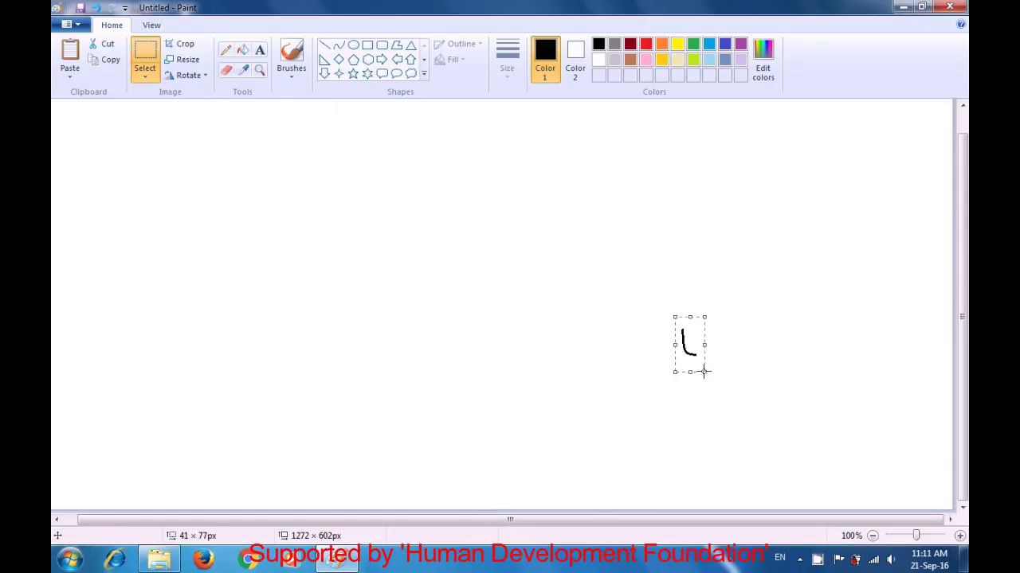
key("ctrl+c")
key("ctrl+v")
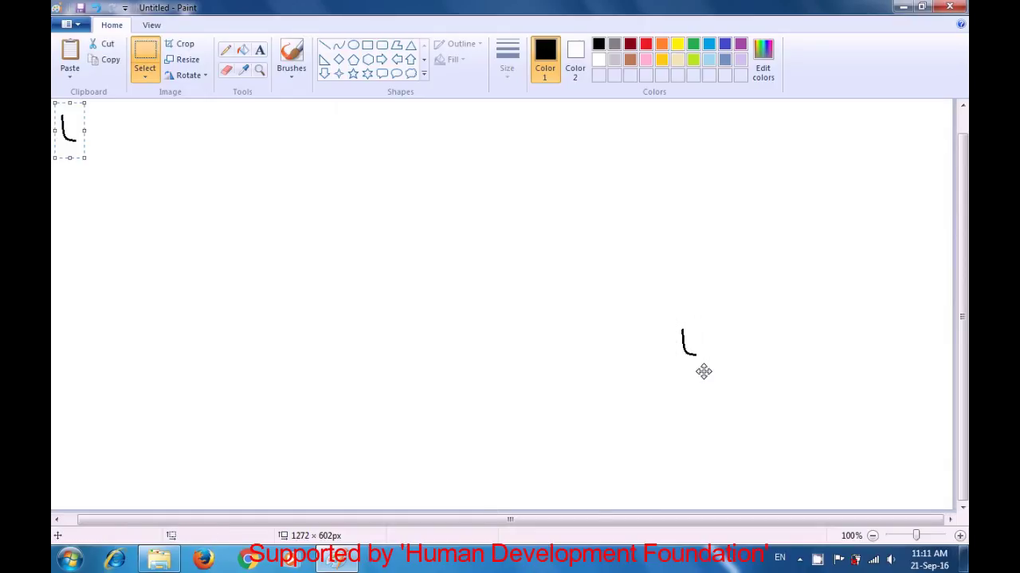
Flip the pasted curve horizontally and place it against the original to form a U-shaped cup.
left_click(205, 76)
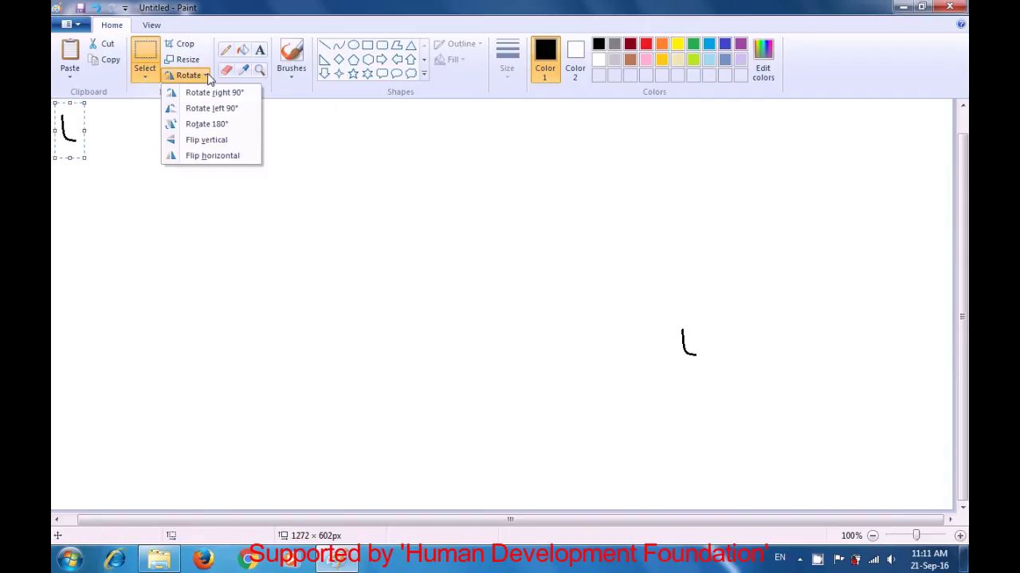
left_click(204, 156)
mouse_move(76, 131)
left_mouse_down()
mouse_move(708, 343)
mouse_move(711, 352)
left_mouse_up()
left_click(760, 335)
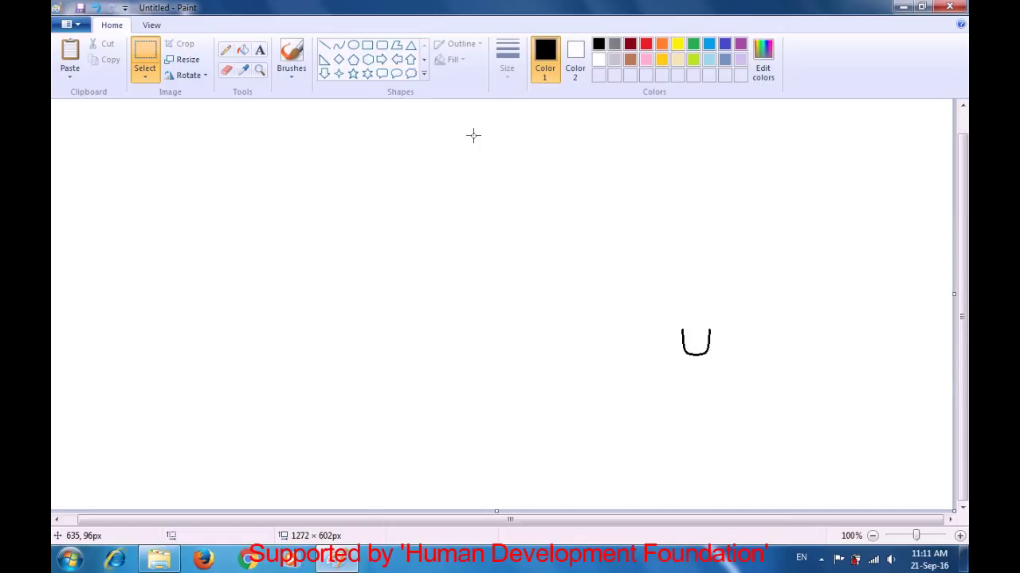
Draw short curves slanting inward from both upper ends of the cup to form its two outer points.
left_click(338, 46)
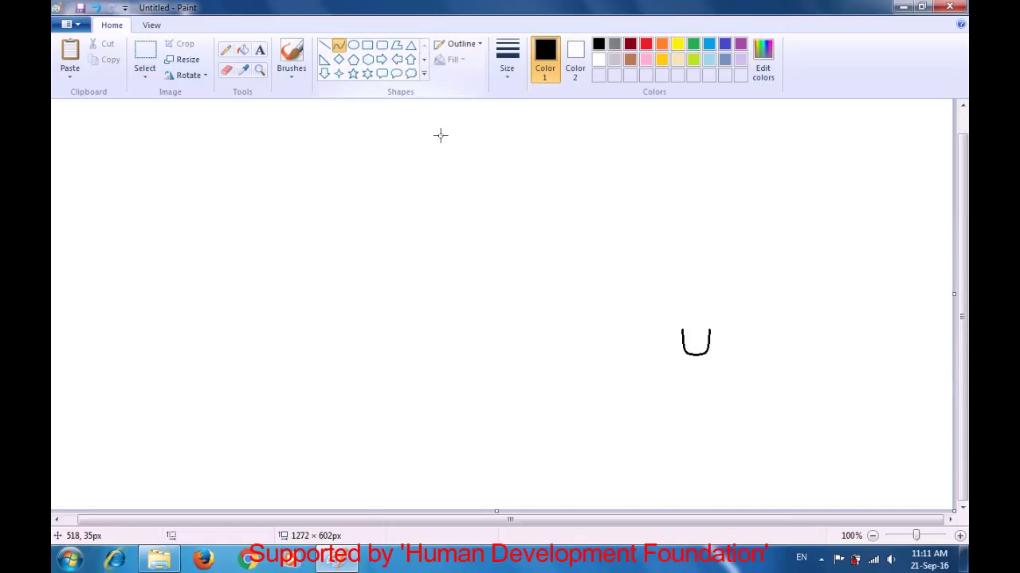
left_click_drag(682, 328, 691, 334)
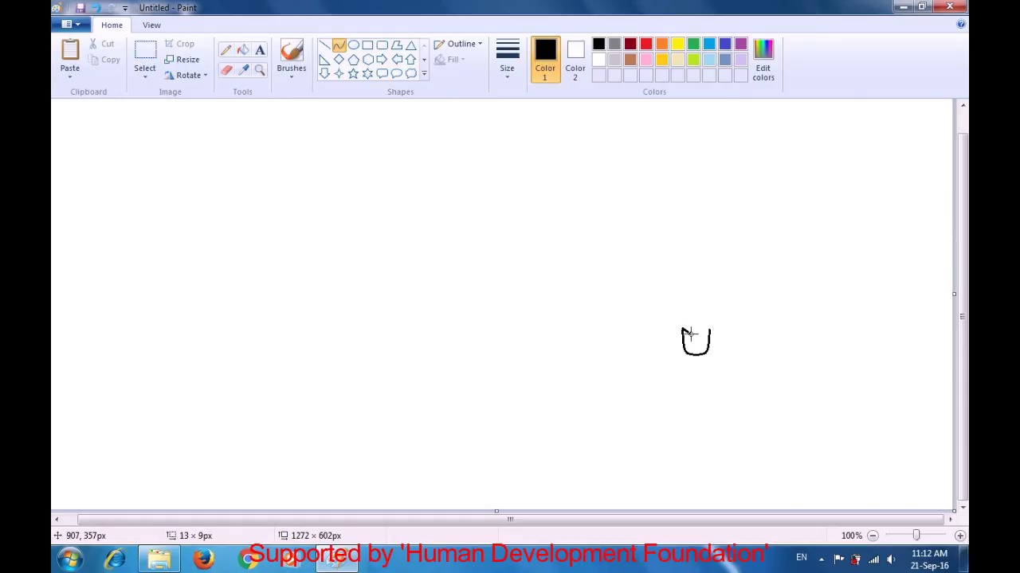
left_click_drag(691, 334, 688, 332)
left_click(708, 303)
left_click_drag(708, 331, 700, 335)
Draw the cup's taller middle point from two short curves, undoing the misplaced first stroke.
left_click_drag(695, 339, 697, 322)
key("ctrl+z")
left_click_drag(691, 336, 693, 325)
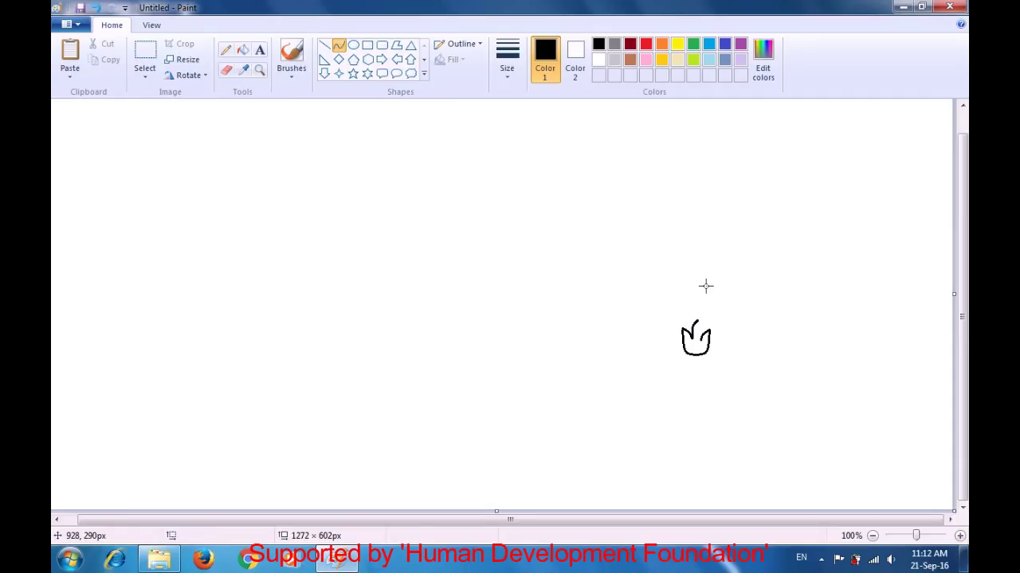
left_click(697, 321)
mouse_move(696, 320)
left_mouse_down()
mouse_move(704, 345)
mouse_move(702, 326)
left_mouse_up()
Draw a slightly wavy vertical line beside the cup and place a copy close to it as the stem's second side.
mouse_move(778, 326)
left_mouse_down()
mouse_move(779, 366)
mouse_move(778, 348)
left_mouse_up()
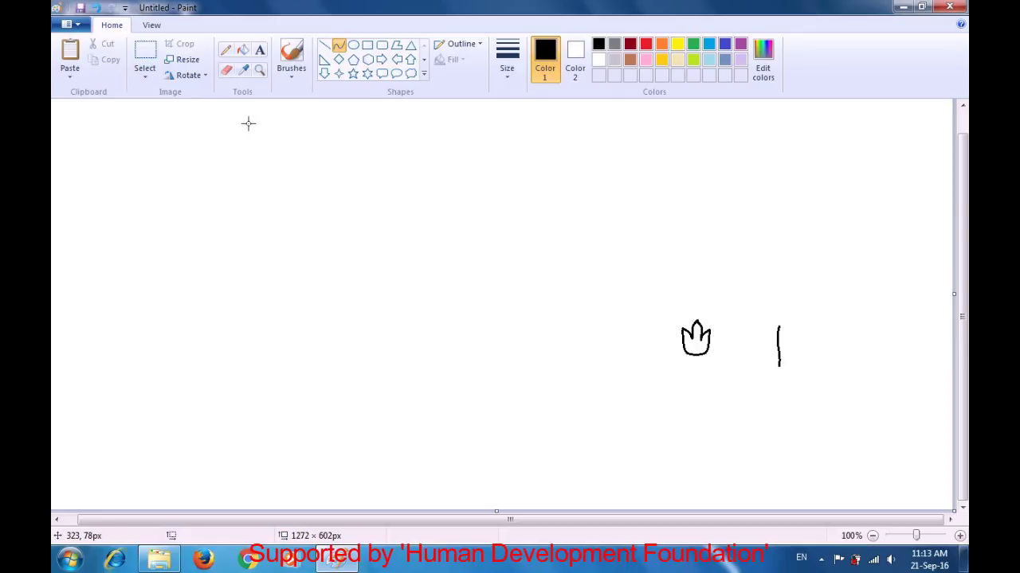
left_click(147, 66)
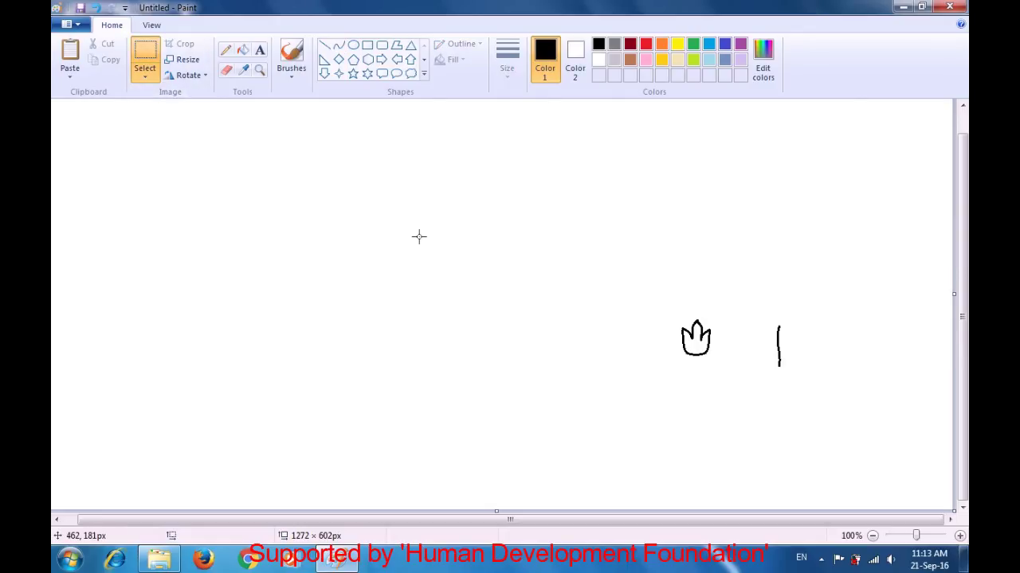
left_click_drag(769, 321, 792, 376)
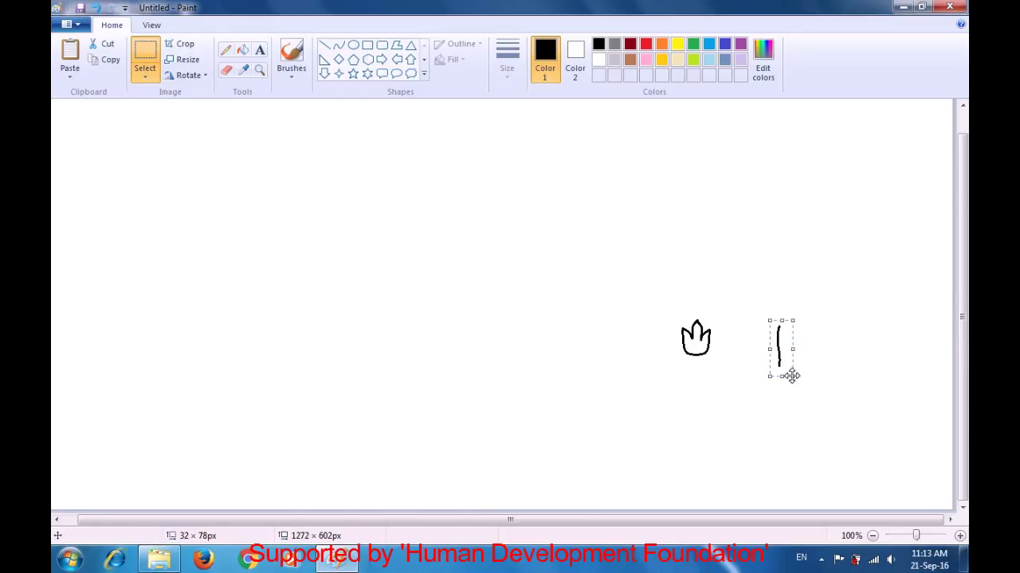
key("ctrl+c")
key("ctrl+v")
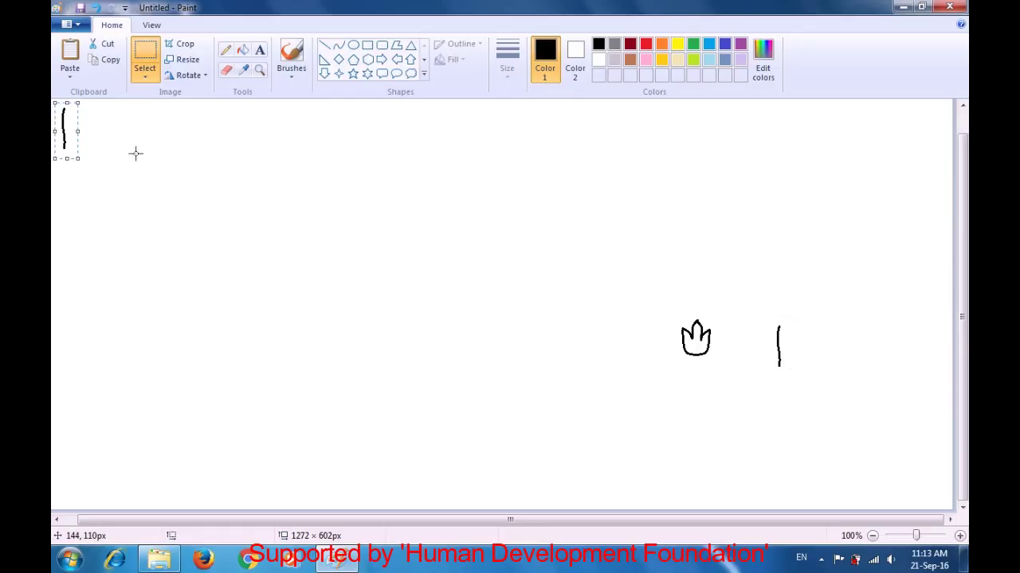
mouse_move(71, 137)
left_mouse_down()
mouse_move(178, 196)
mouse_move(419, 289)
mouse_move(613, 339)
mouse_move(782, 356)
left_mouse_up()
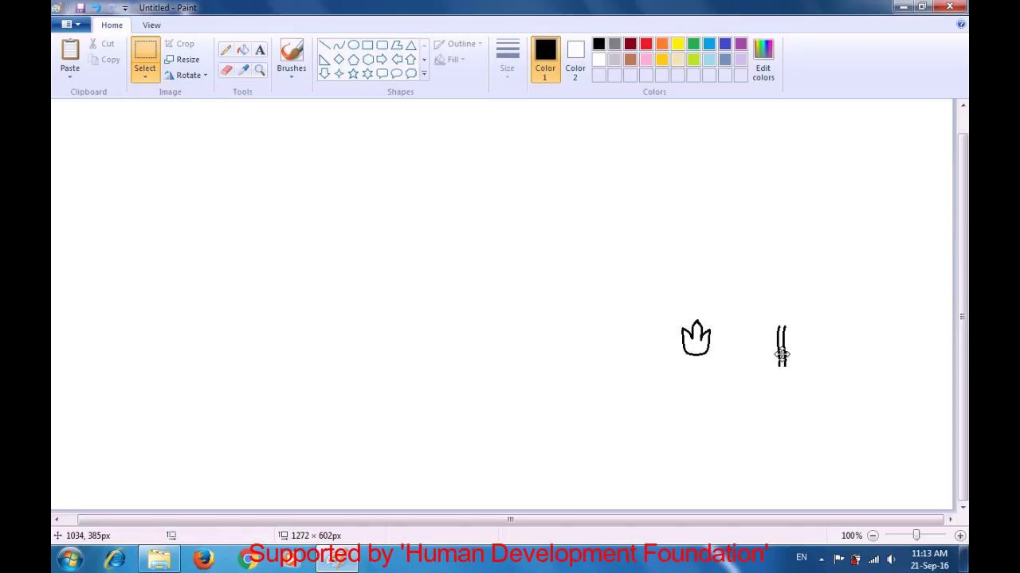
left_click(824, 320)
Close the stem's lower end with a short straight line and move the stem directly under the cup.
left_click(324, 45)
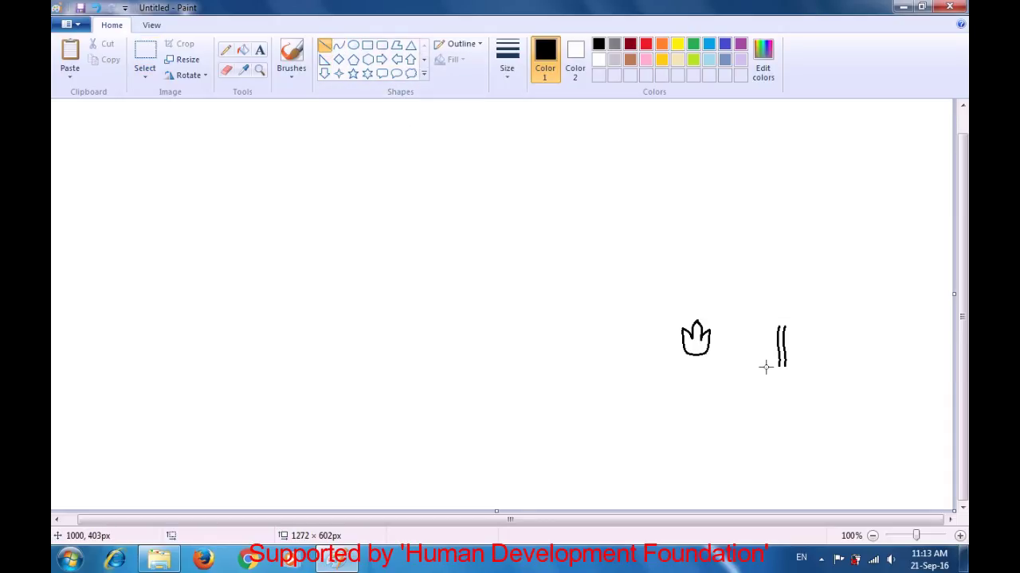
left_click_drag(777, 366, 784, 365)
left_click(804, 355)
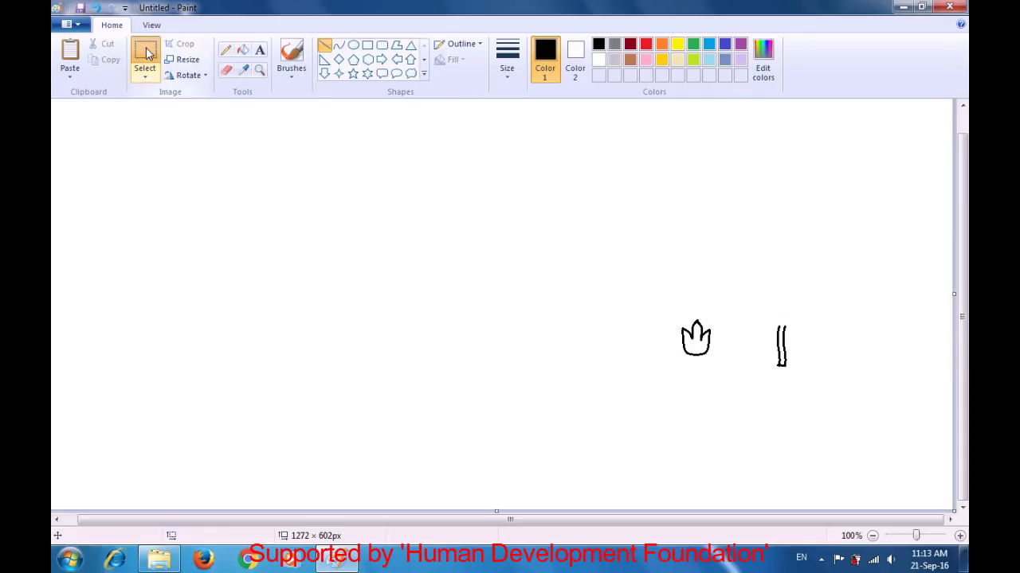
left_click(146, 53)
left_click_drag(768, 323, 693, 396)
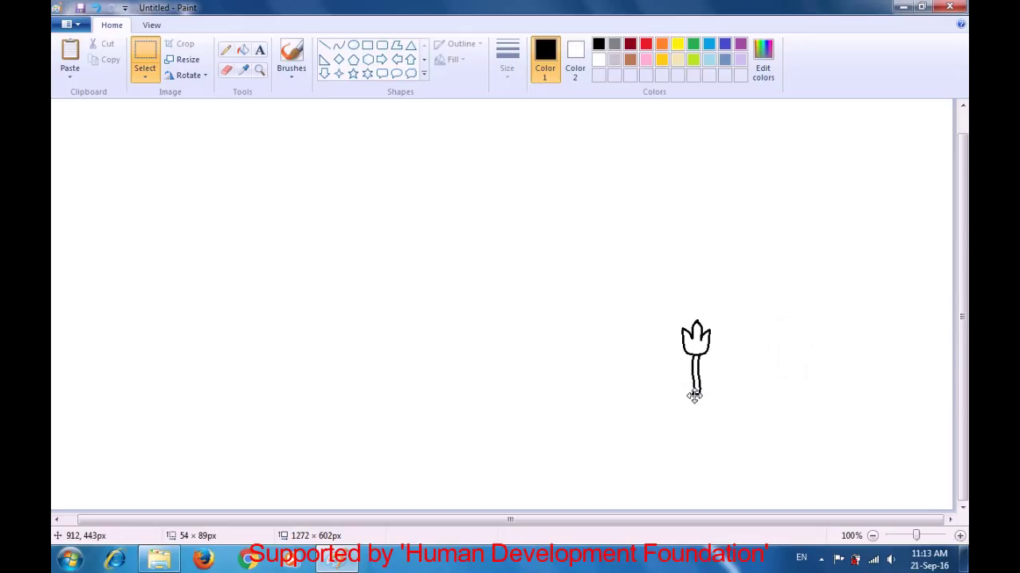
left_click(806, 396)
Draw the lower-left part of the petal outline with two connected curves rising from the cup's left point.
left_click(339, 46)
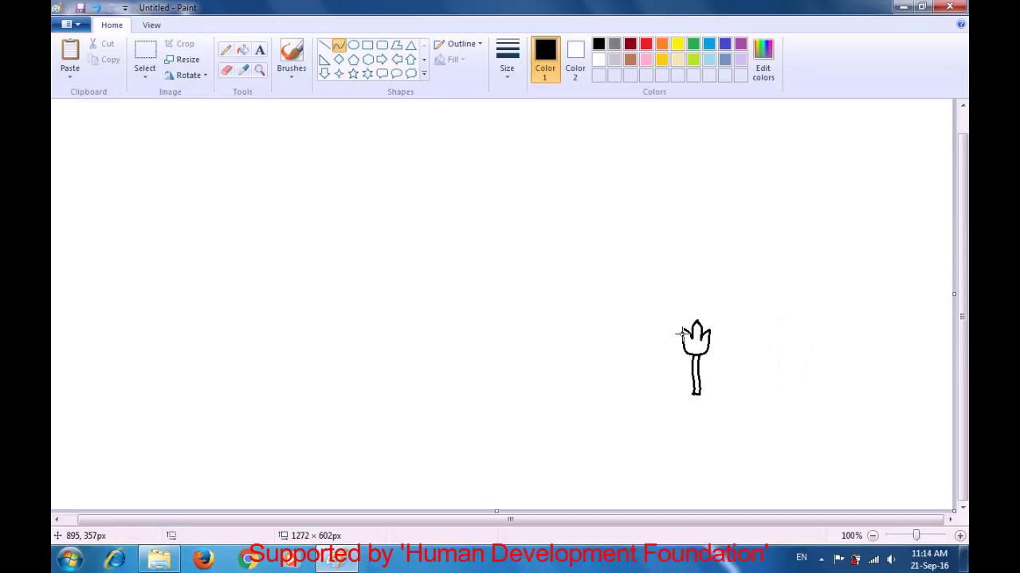
mouse_move(684, 333)
left_mouse_down()
mouse_move(667, 309)
mouse_move(667, 327)
left_mouse_up()
left_click(691, 280)
left_click(666, 316)
left_click_drag(666, 316, 664, 288)
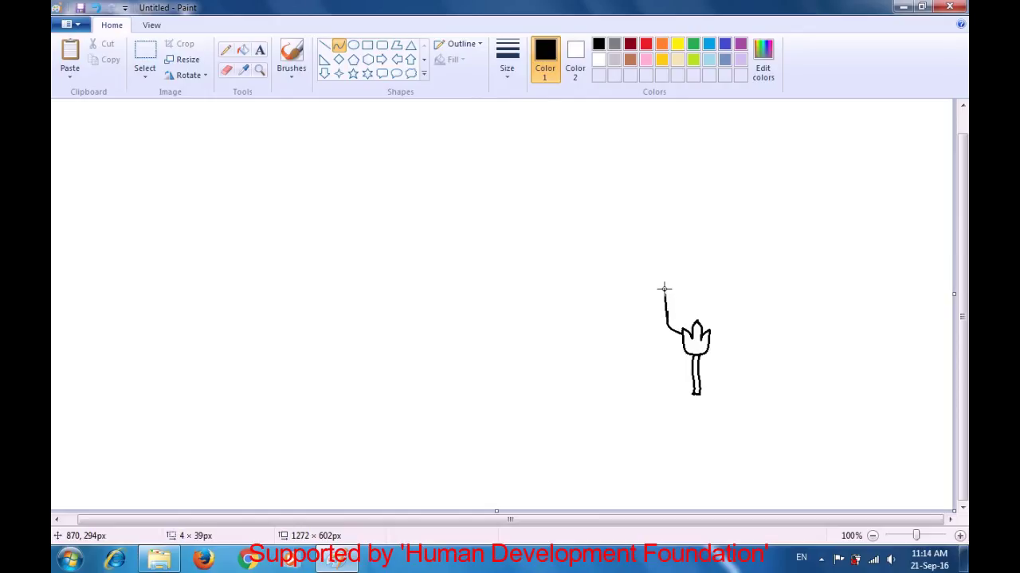
mouse_move(664, 289)
left_mouse_down()
mouse_move(651, 308)
mouse_move(658, 289)
mouse_move(683, 287)
mouse_move(655, 295)
mouse_move(651, 309)
mouse_move(659, 302)
left_mouse_up()
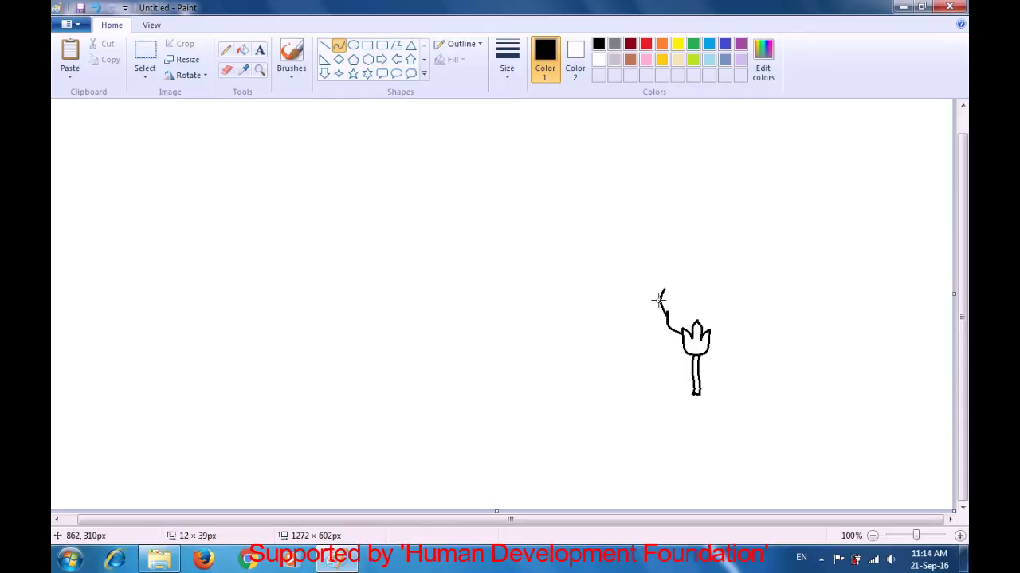
left_click_drag(659, 300, 660, 301)
Continue the petal outline with curves across its upper left and top, undoing the stray dot beside the flower.
left_click_drag(661, 291, 671, 272)
left_click_drag(671, 272, 671, 270)
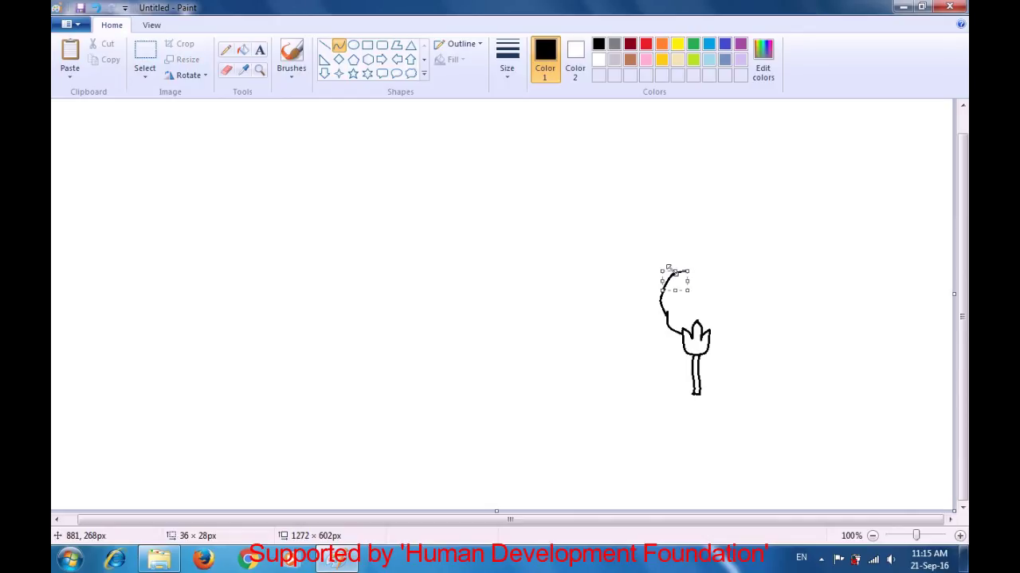
left_click(676, 253)
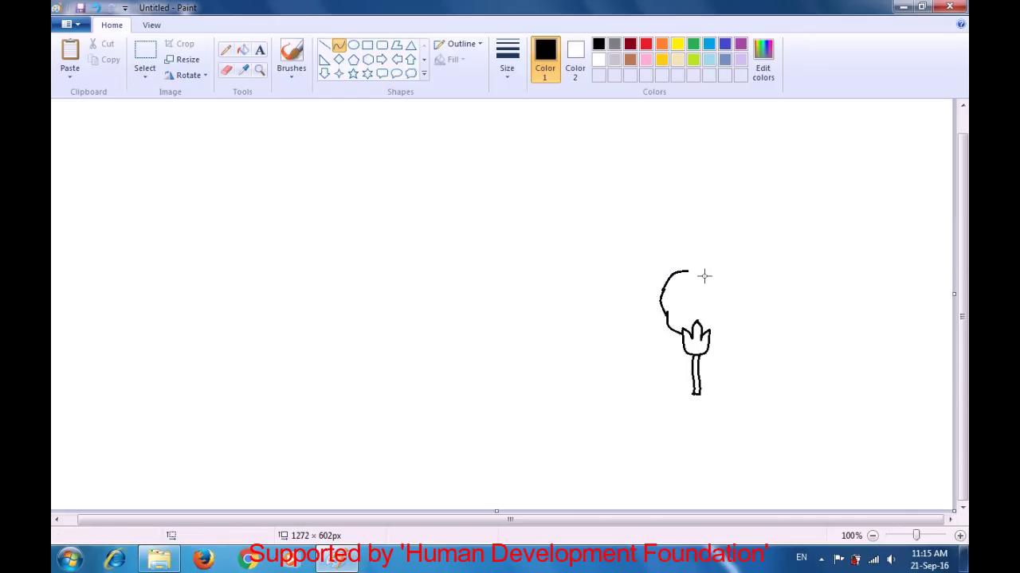
mouse_move(684, 271)
left_mouse_down()
mouse_move(711, 275)
mouse_move(701, 259)
left_mouse_up()
left_click(753, 254)
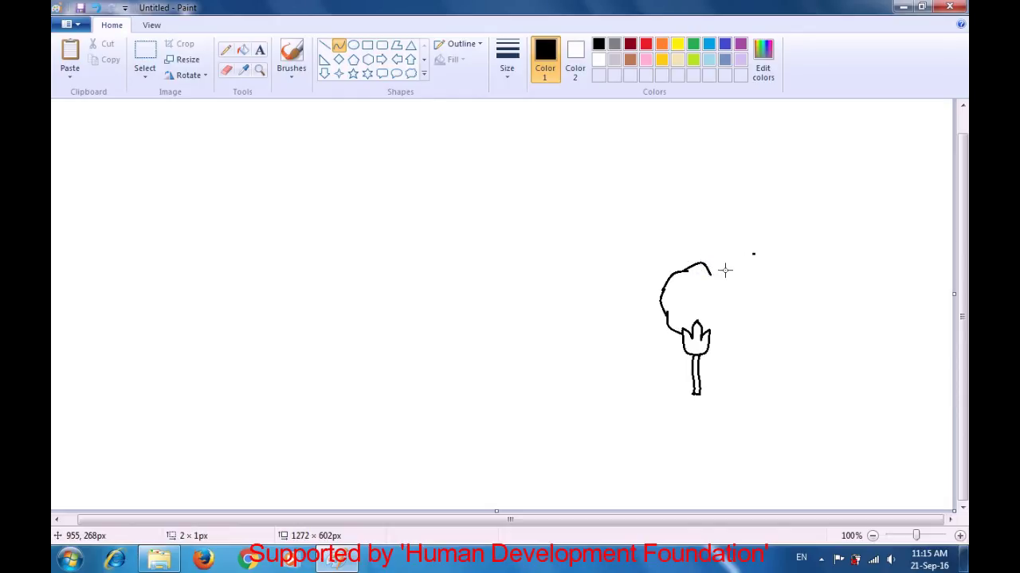
key("ctrl+z")
Close the right side of the petal outline with connected curves running from the top to the cup's right point.
left_click_drag(709, 269, 727, 279)
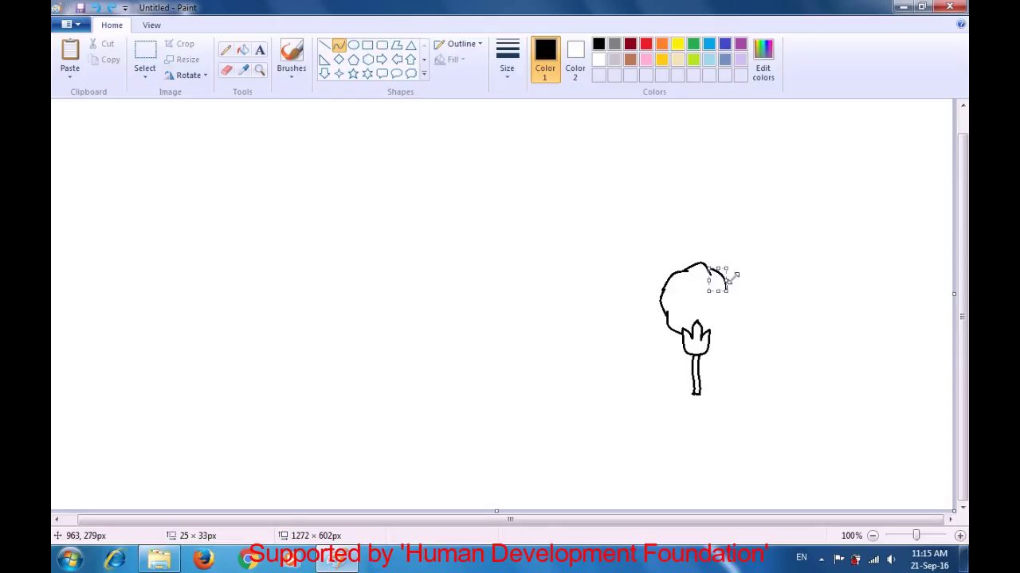
left_click(737, 274)
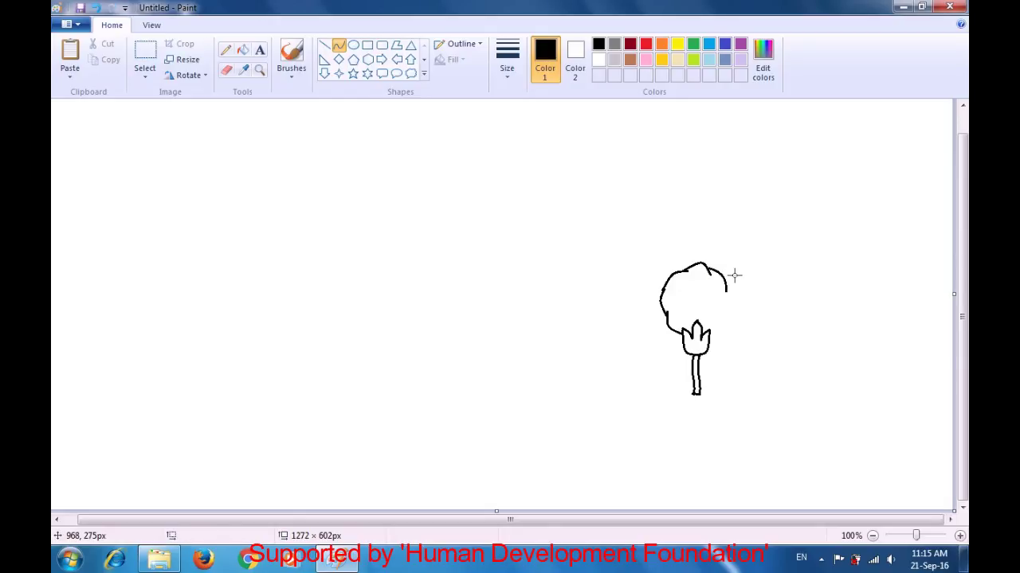
left_click_drag(726, 289, 722, 290)
mouse_move(708, 334)
left_mouse_down()
mouse_move(728, 312)
mouse_move(731, 322)
left_mouse_up()
mouse_move(725, 289)
left_mouse_down()
mouse_move(729, 323)
mouse_move(727, 299)
mouse_move(737, 299)
left_mouse_up()
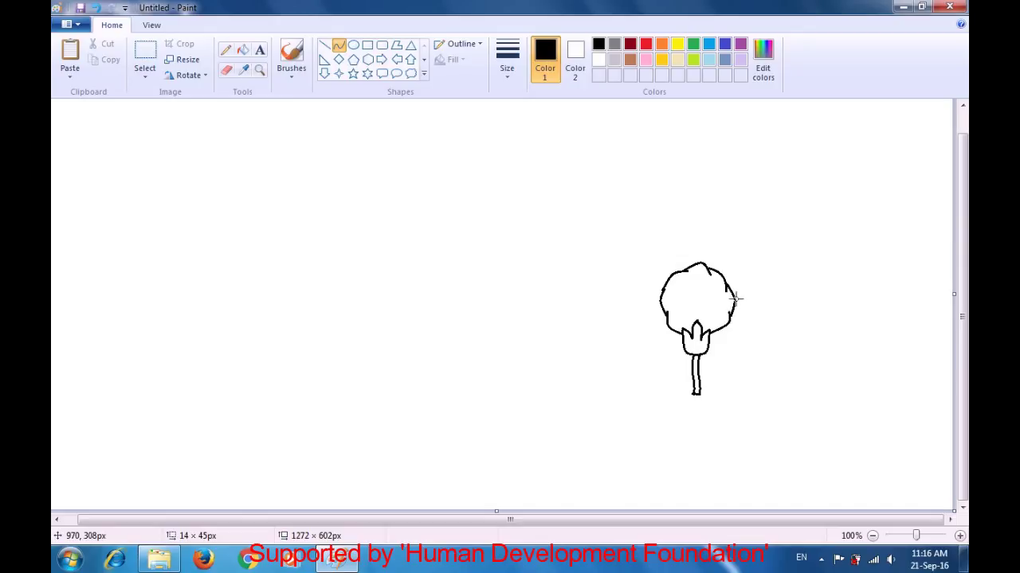
left_click_drag(734, 297, 734, 298)
left_click(753, 297)
Fill the flower's petal area with red.
left_click(243, 51)
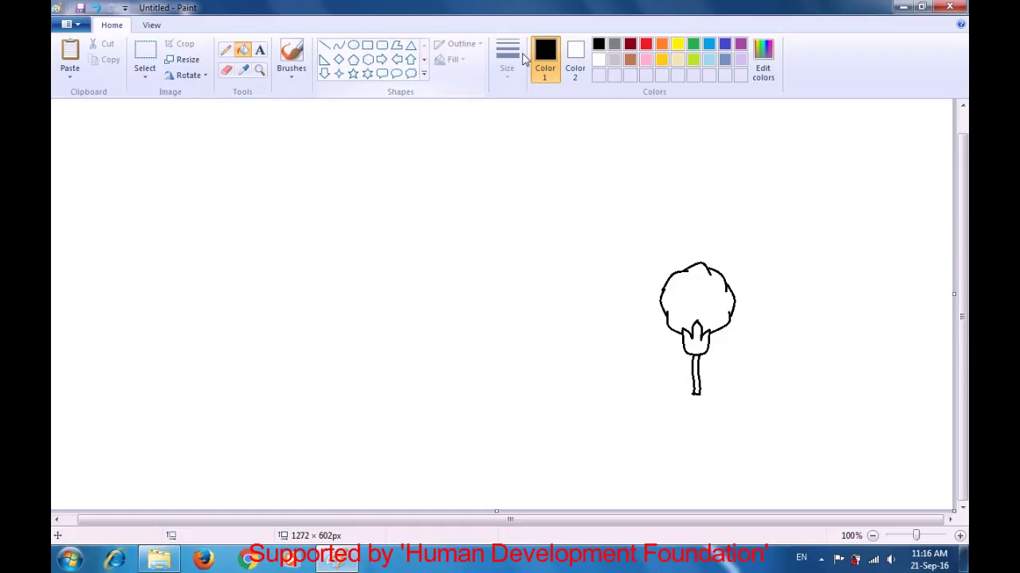
left_click(647, 46)
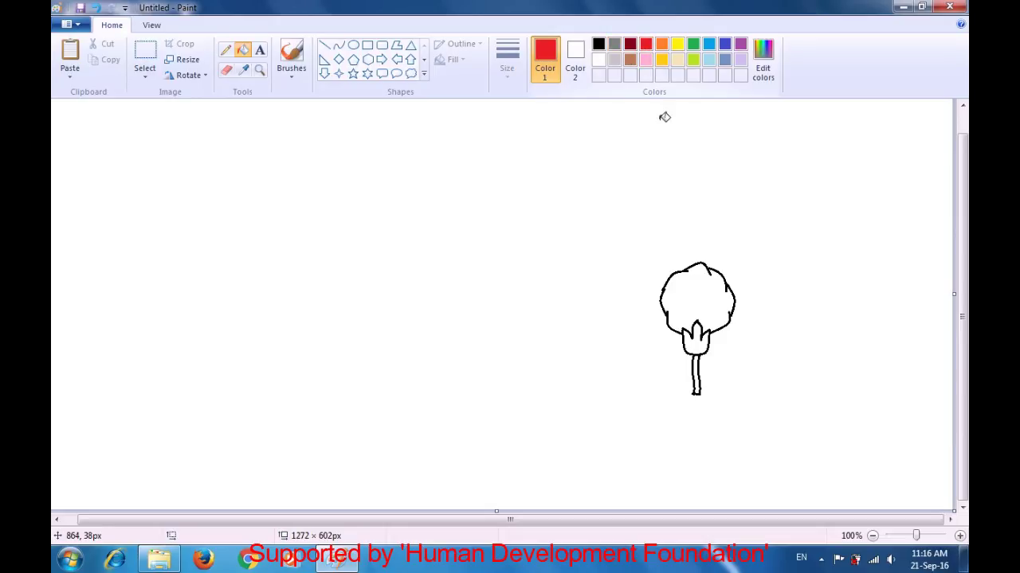
left_click(695, 295)
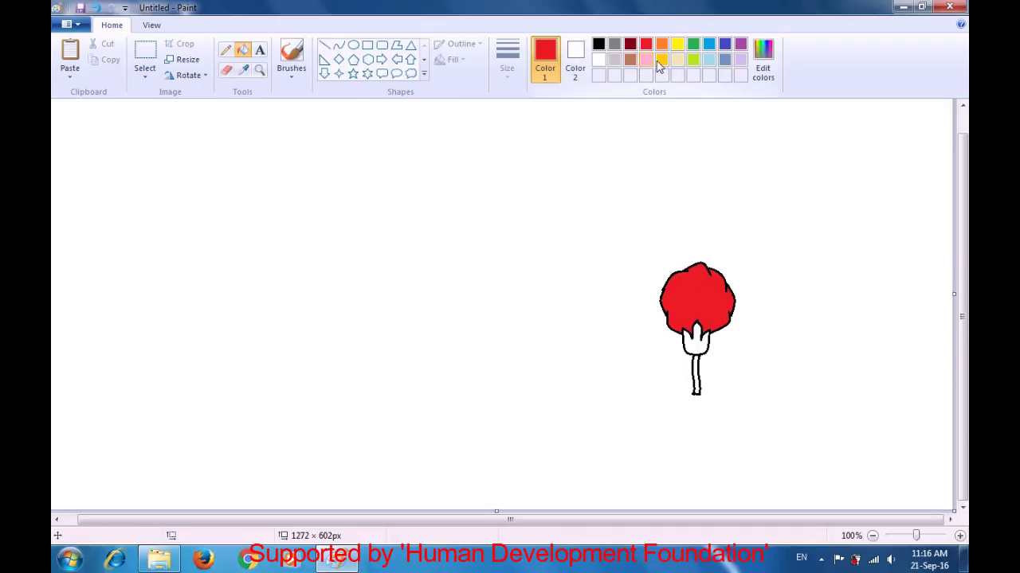
Fill the pointed cup beneath the petals with green.
left_click(694, 49)
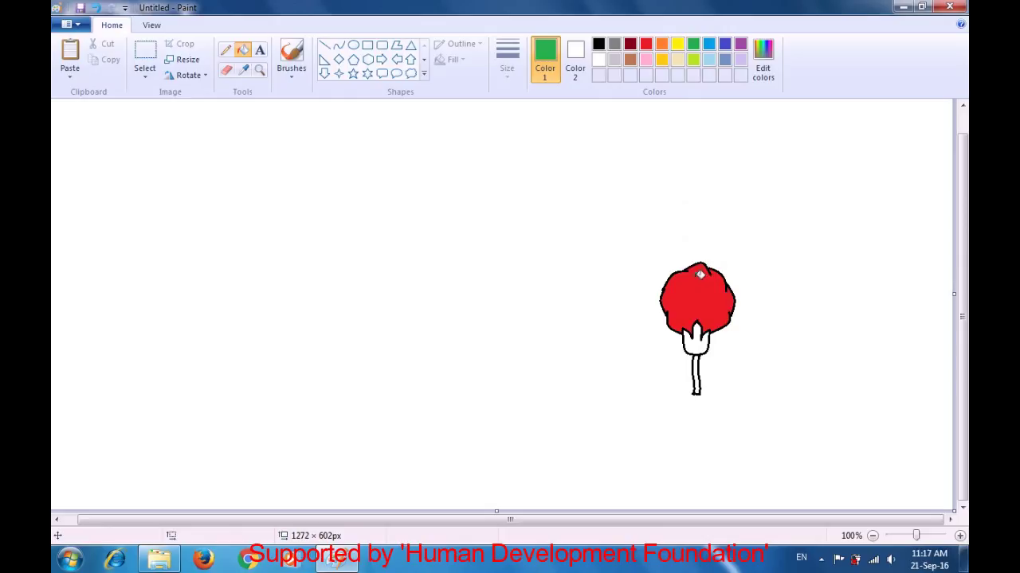
left_click(700, 342)
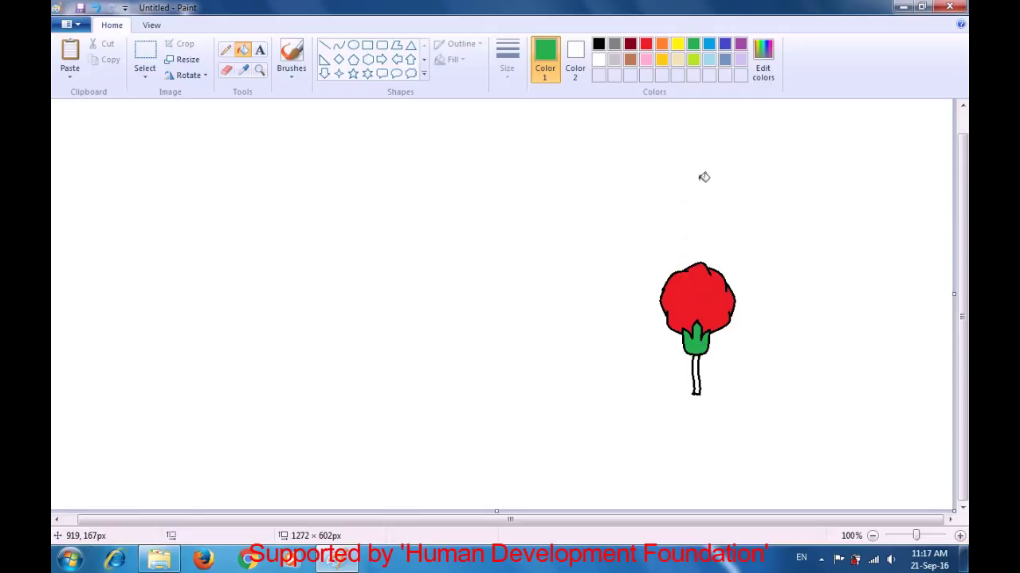
Fill the flower's stem with dark red and recolor the pointed cup beneath the petals with lime.
left_click(630, 44)
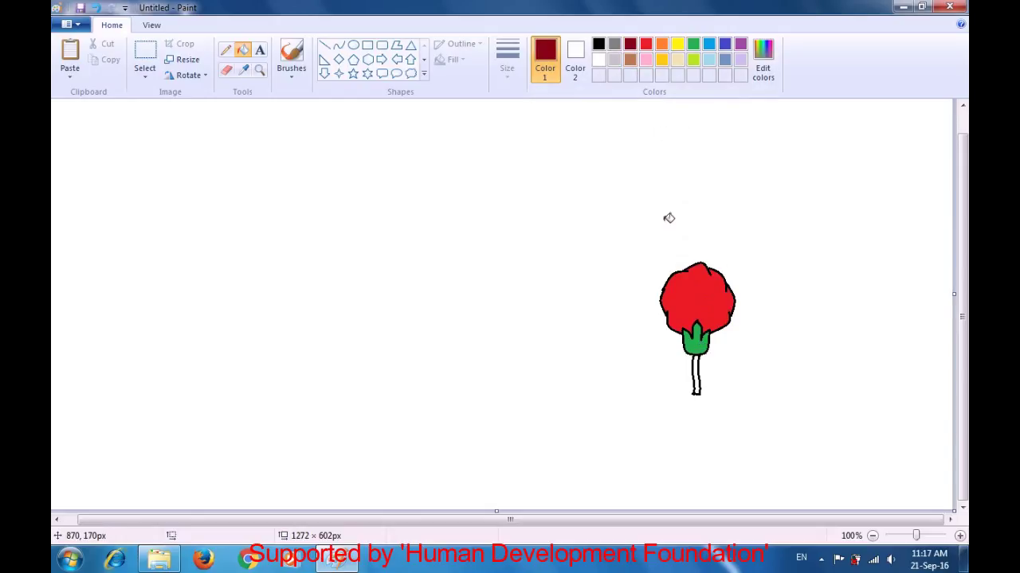
left_click(701, 364)
left_click(693, 61)
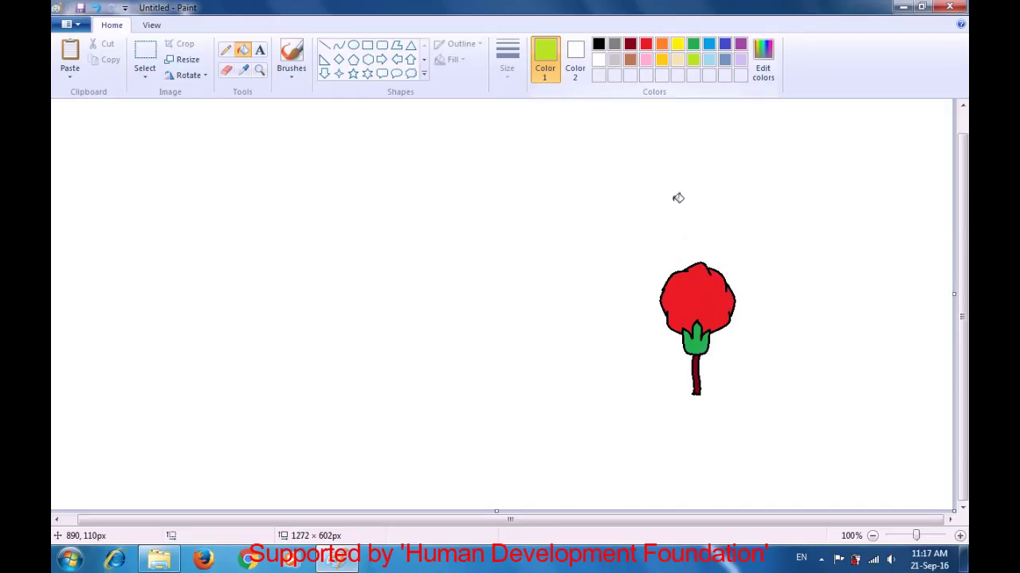
left_click(696, 342)
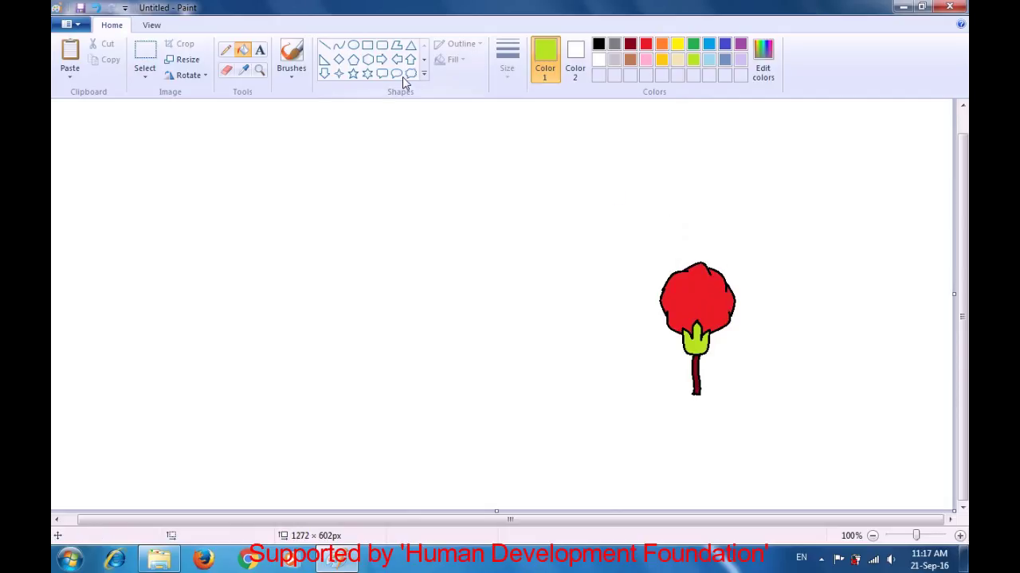
Draw a small, nearly round dark red ellipse outline in the empty canvas area left of the flower.
left_click(356, 47)
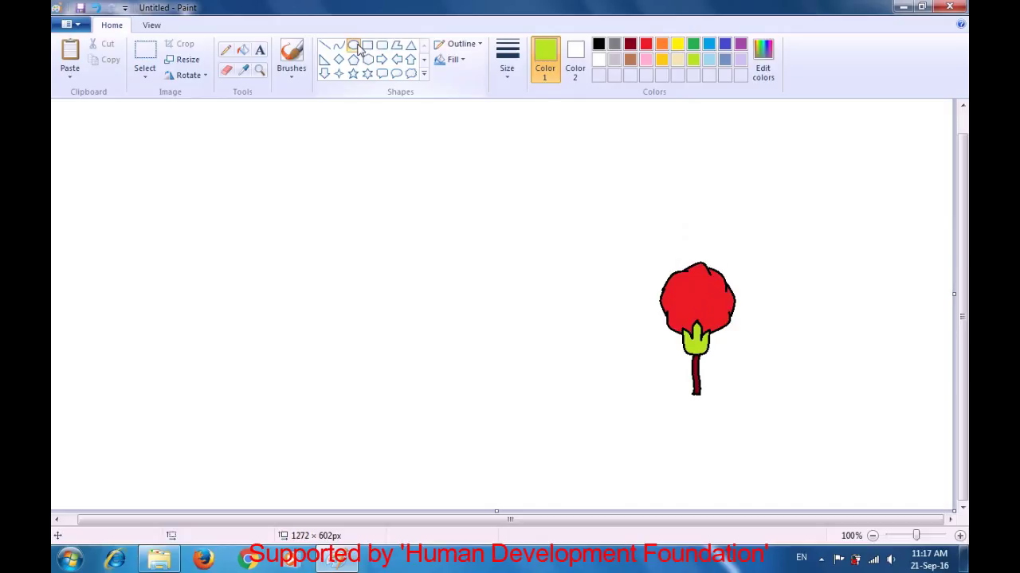
left_click(629, 44)
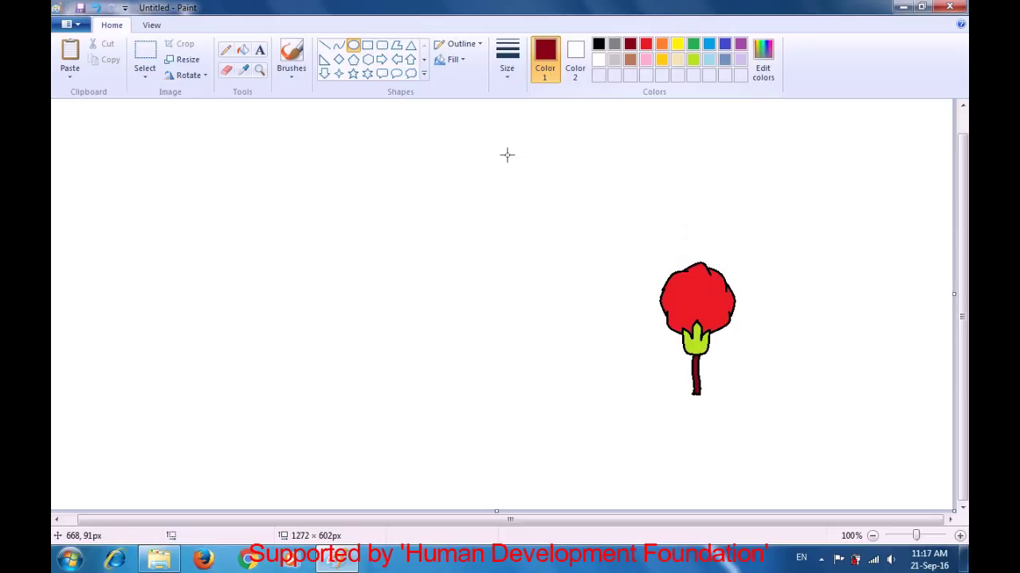
left_click_drag(304, 240, 354, 295)
left_click(406, 295)
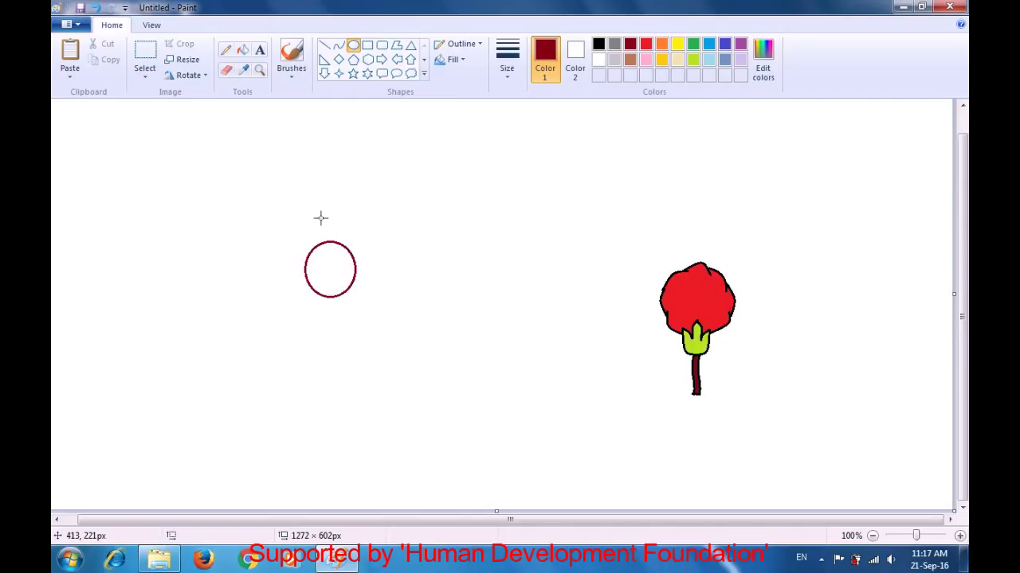
Copy the ellipse using a rectangular selection and place the duplicate directly above the original so that they touch.
left_click(144, 77)
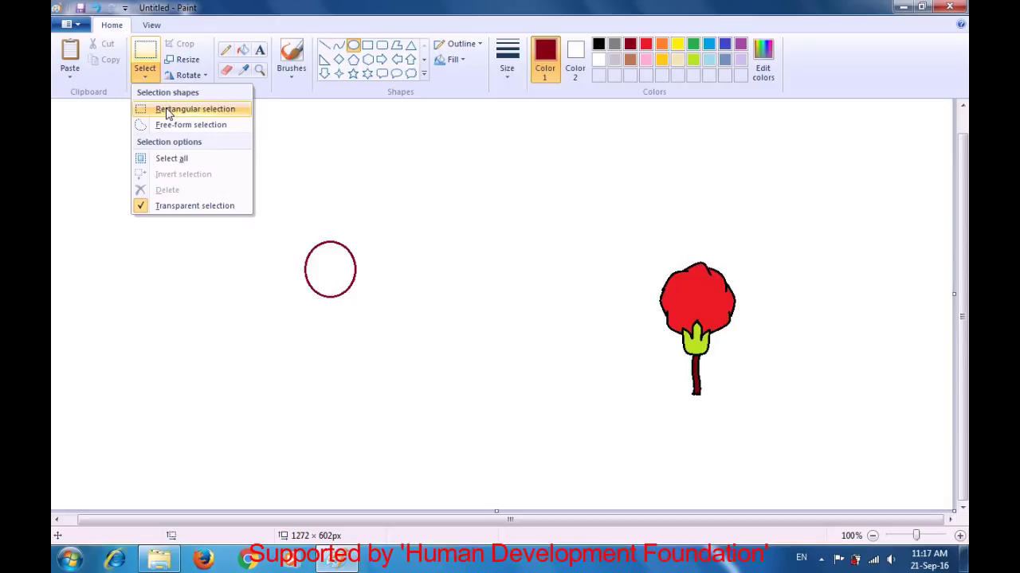
left_click(167, 110)
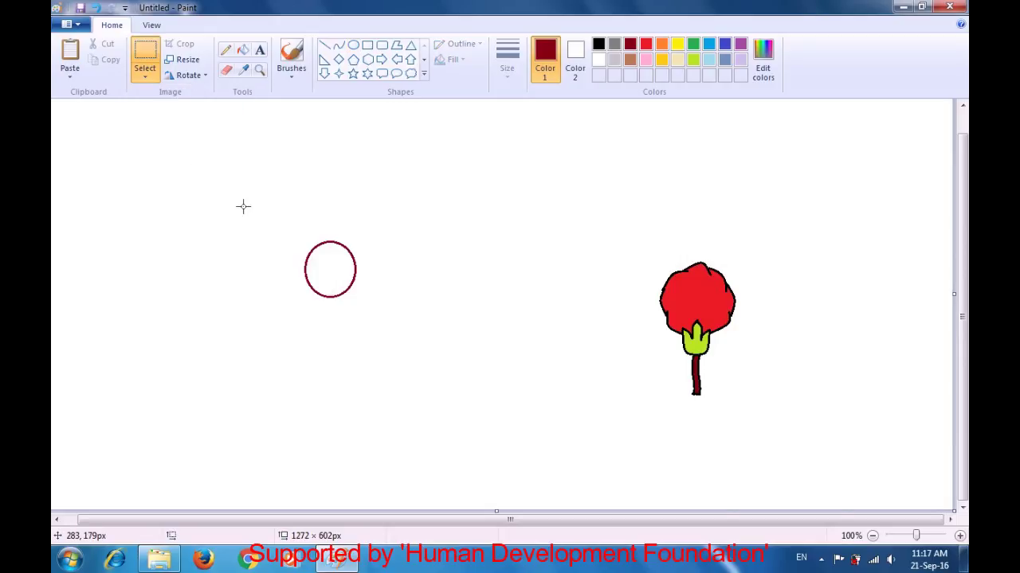
left_click_drag(282, 220, 383, 324)
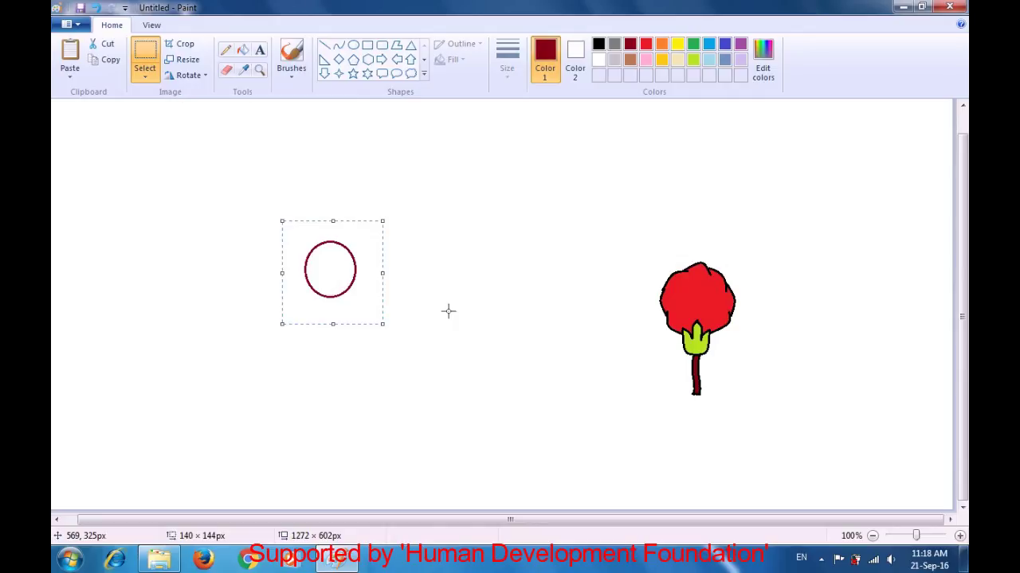
key("ctrl+v")
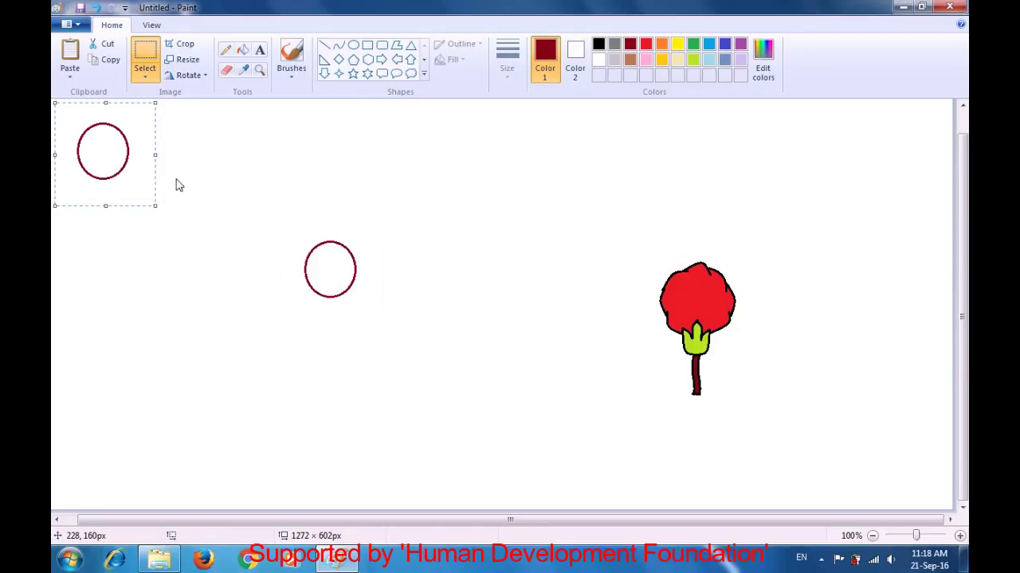
left_click_drag(112, 156, 340, 217)
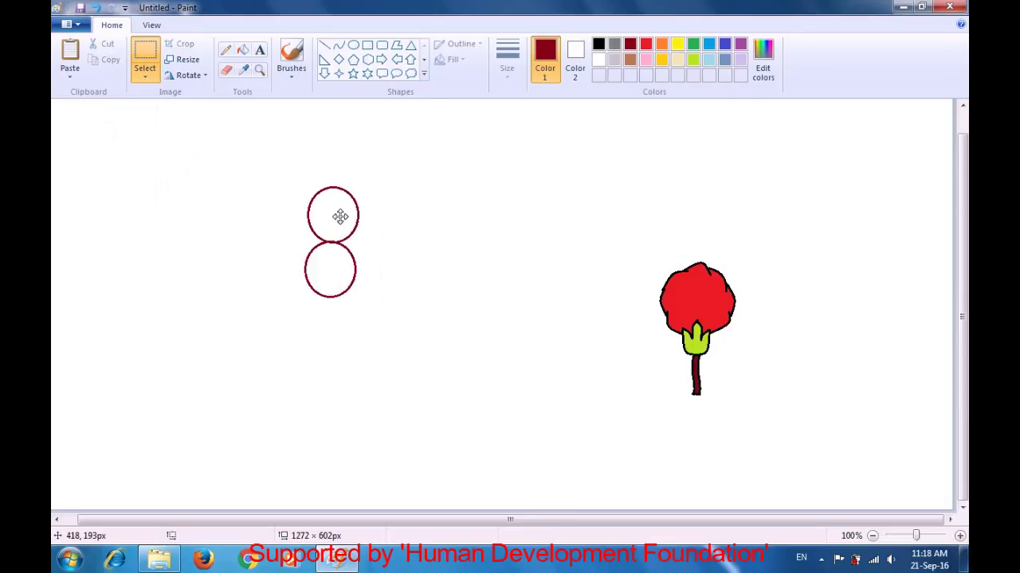
left_click(449, 200)
Paste two more copies of the ellipse, placing them against the upper left and lower left of the original.
key("ctrl+v")
left_click_drag(122, 150, 295, 228)
left_click(390, 198)
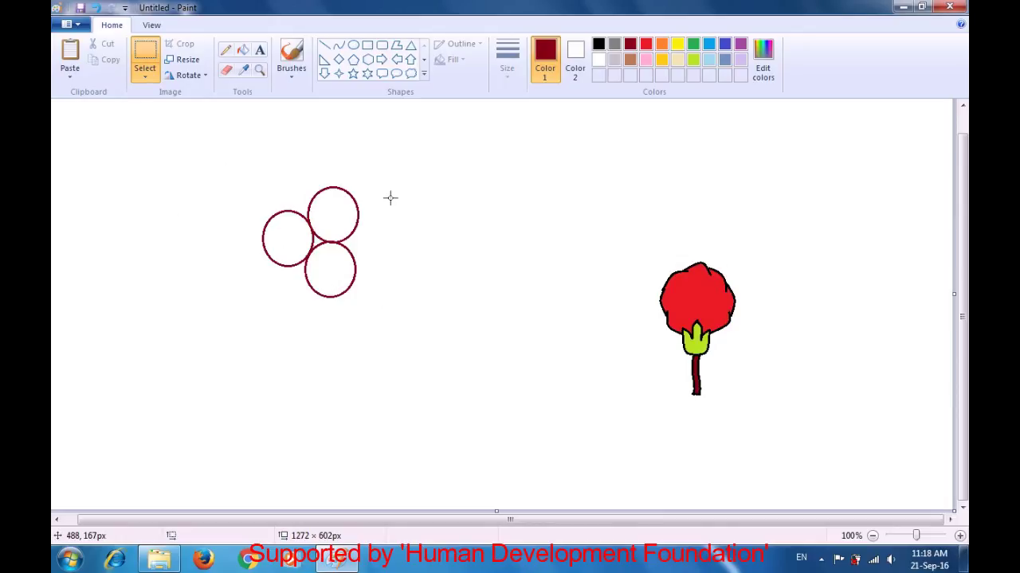
key("ctrl+v")
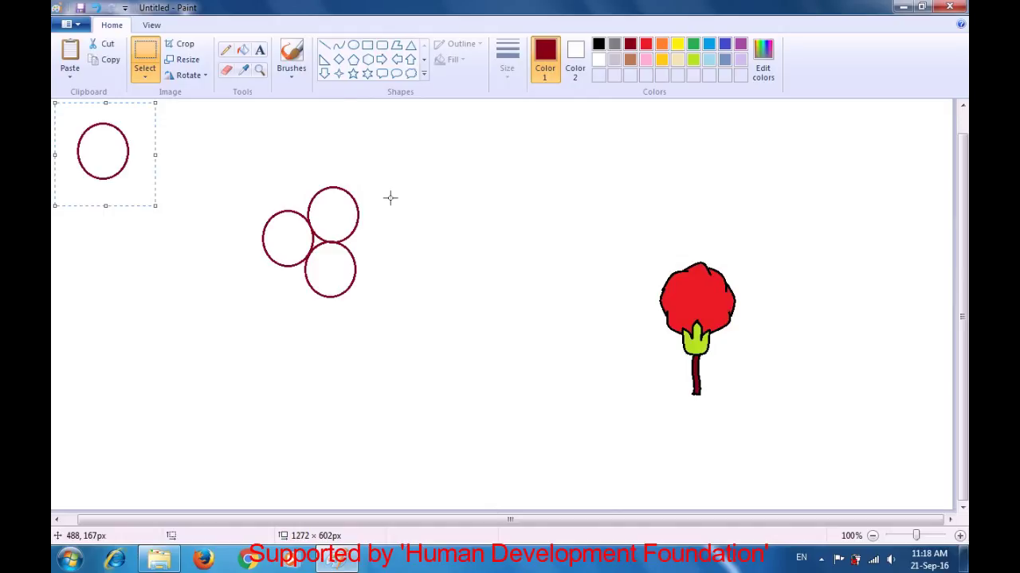
left_click_drag(118, 173, 292, 292)
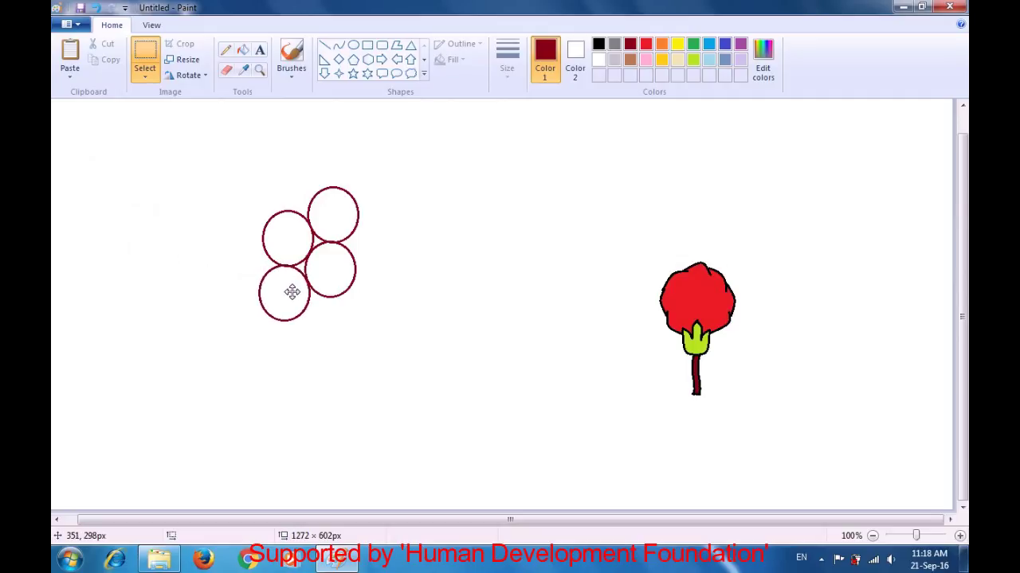
left_click(204, 202)
Complete the ring with three more ellipse copies placed below, lower right and upper right of the central ellipse.
key("ctrl+v")
left_click_drag(121, 159, 345, 333)
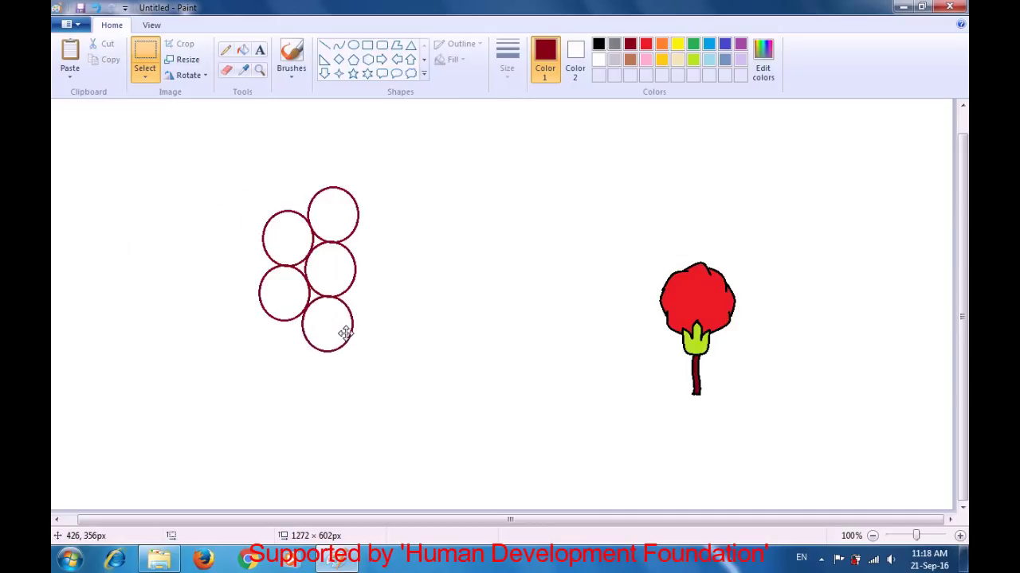
left_click(461, 257)
key("ctrl+v")
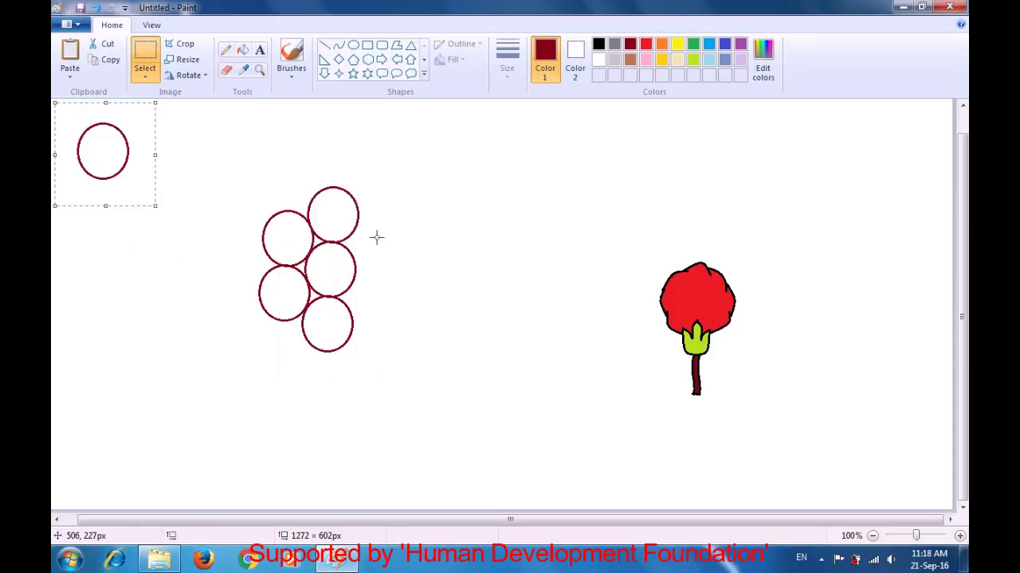
left_click_drag(100, 155, 373, 304)
left_click(470, 256)
key("ctrl+v")
left_click_drag(121, 168, 391, 257)
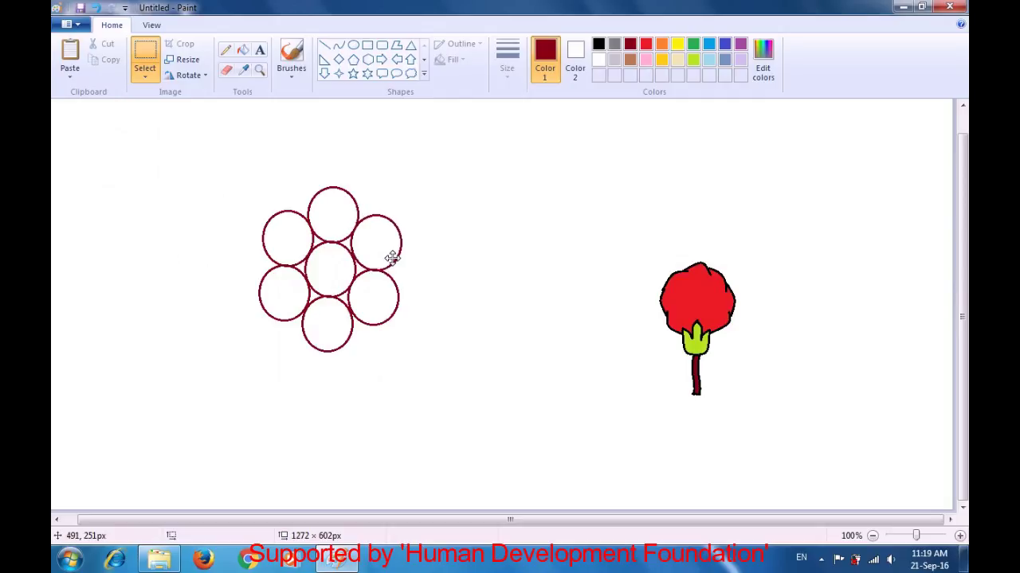
left_click(489, 216)
Fill the ring's top ellipse with orange and its upper-right ellipse with green.
left_click(244, 51)
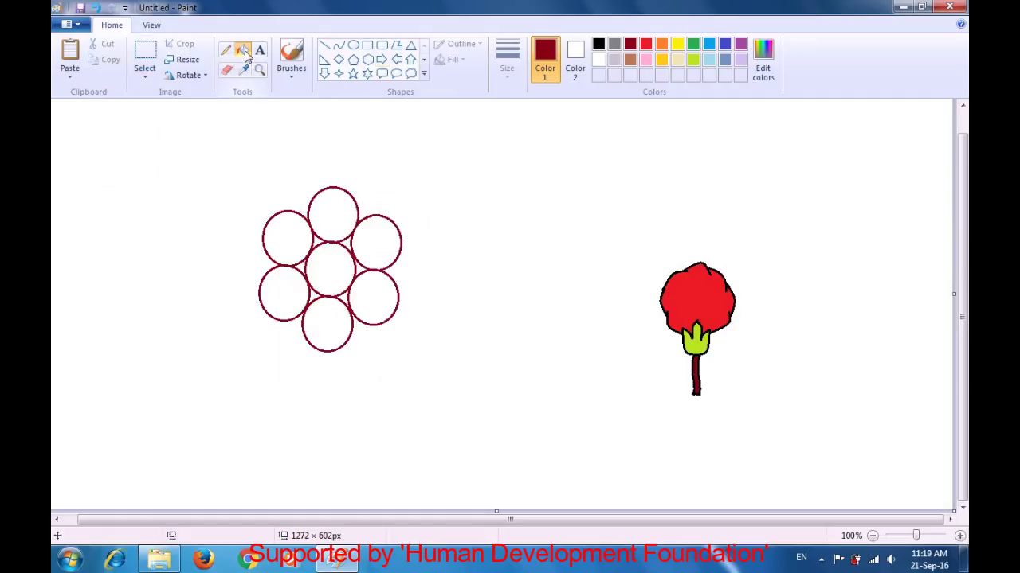
left_click(661, 45)
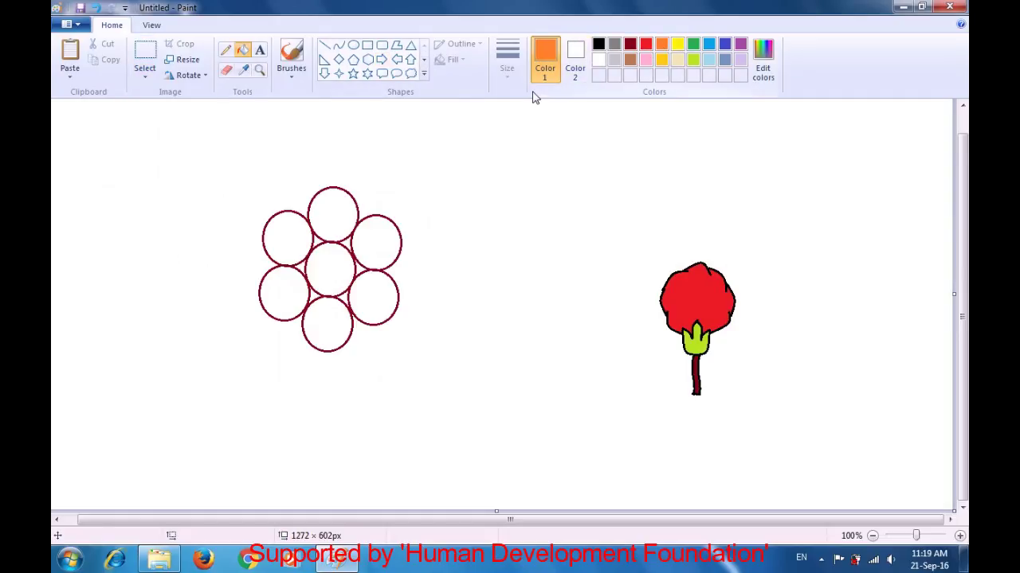
left_click(349, 200)
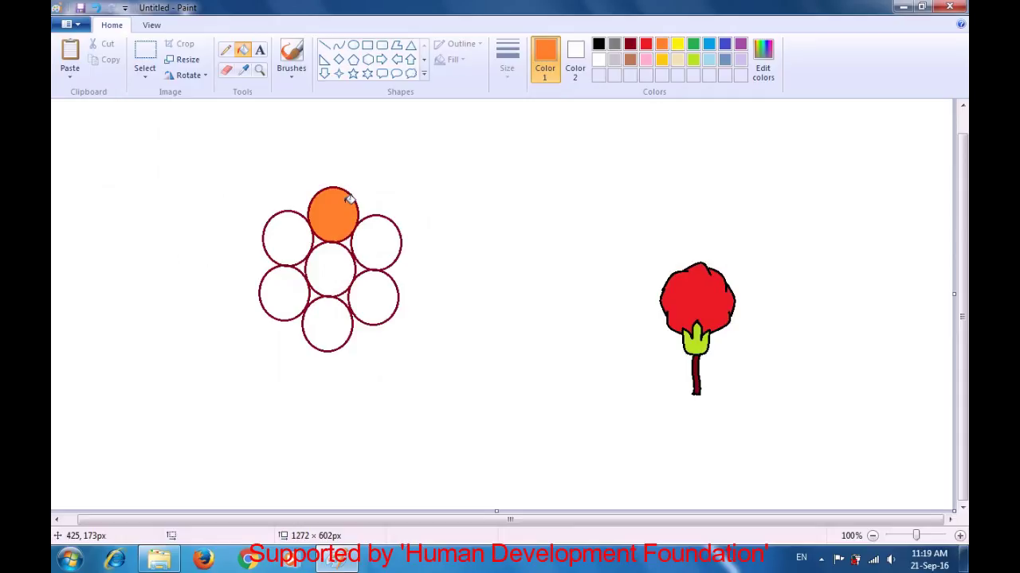
left_click(692, 46)
left_click(391, 240)
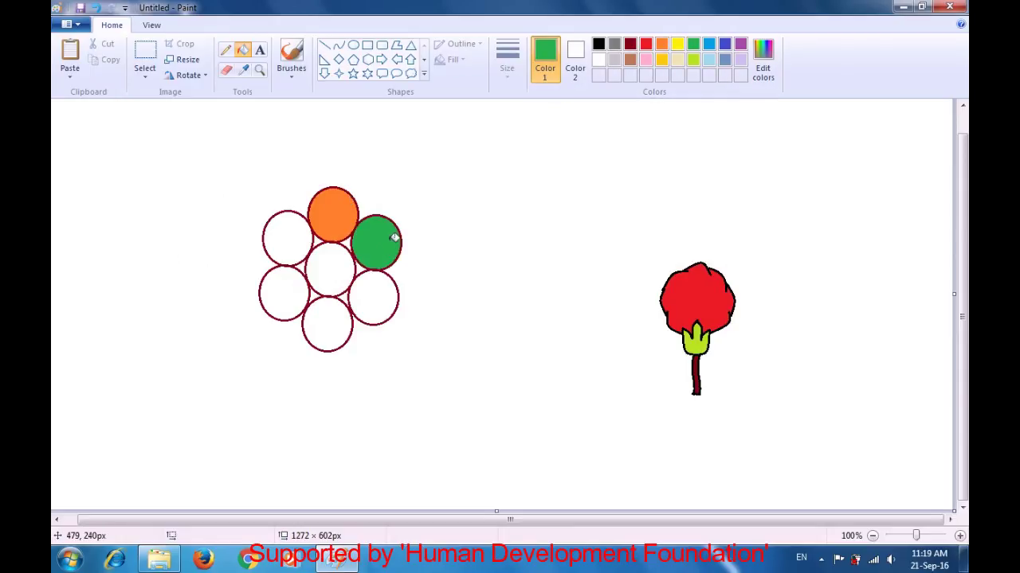
Fill the ring's lower-right ellipse with indigo, the bottom one with purple and the lower-left one with rose pink.
left_click(724, 48)
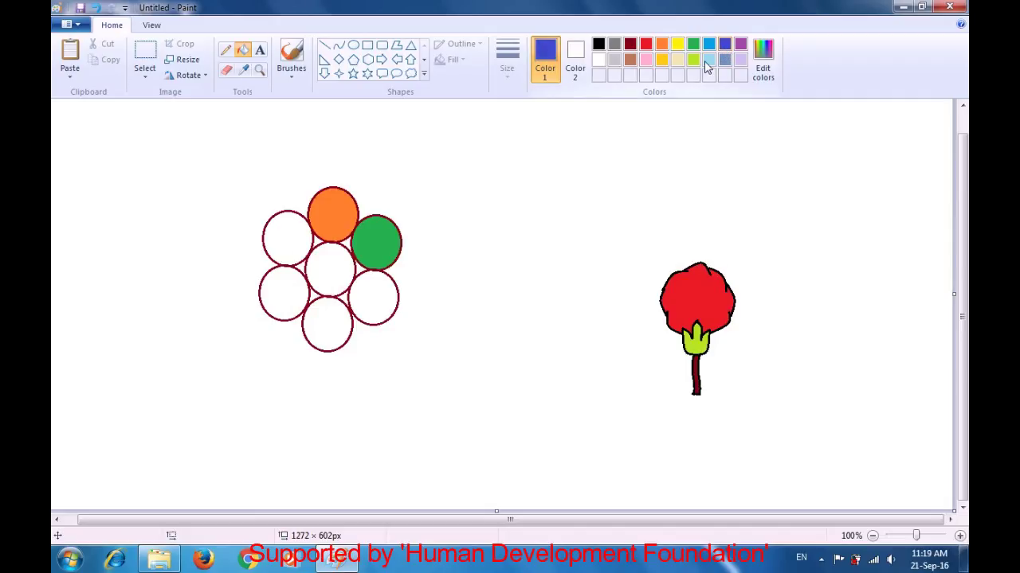
left_click(385, 288)
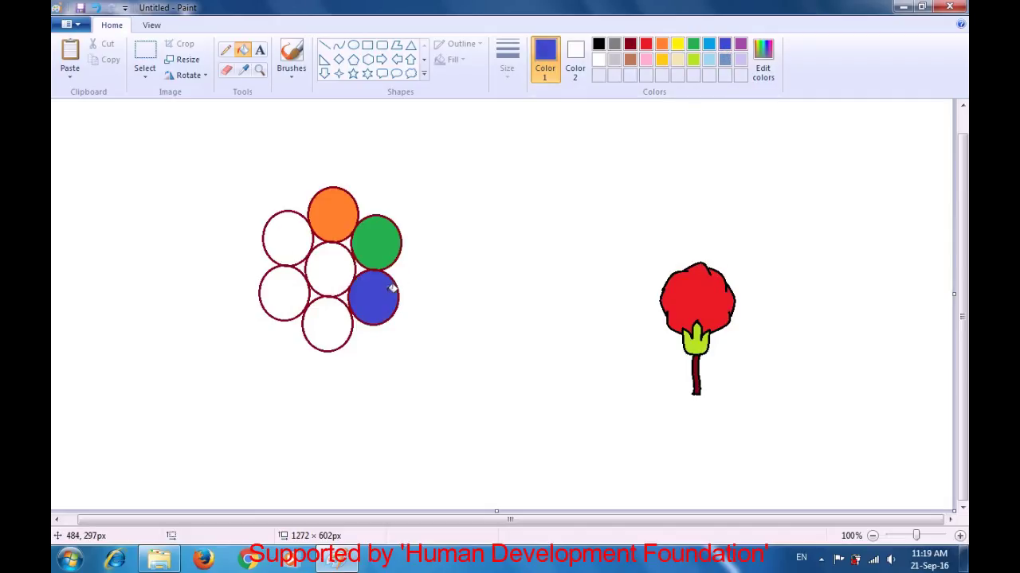
left_click(742, 47)
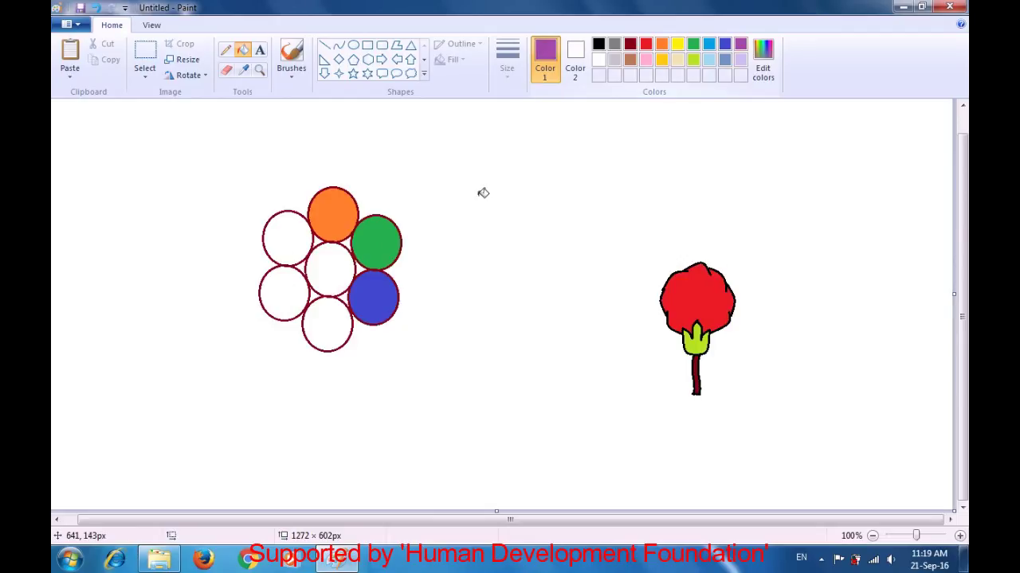
left_click(344, 319)
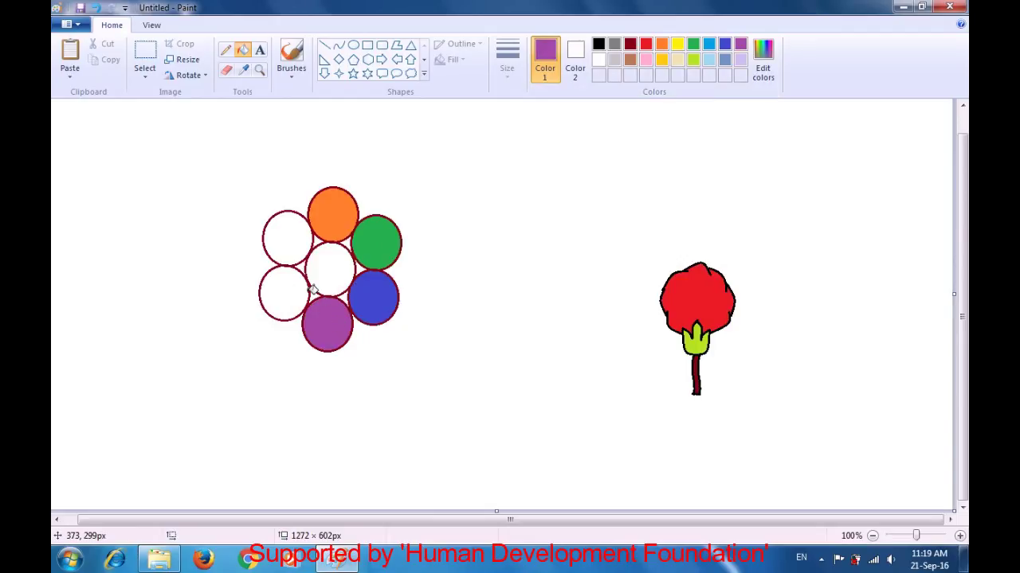
left_click(645, 60)
left_click(291, 292)
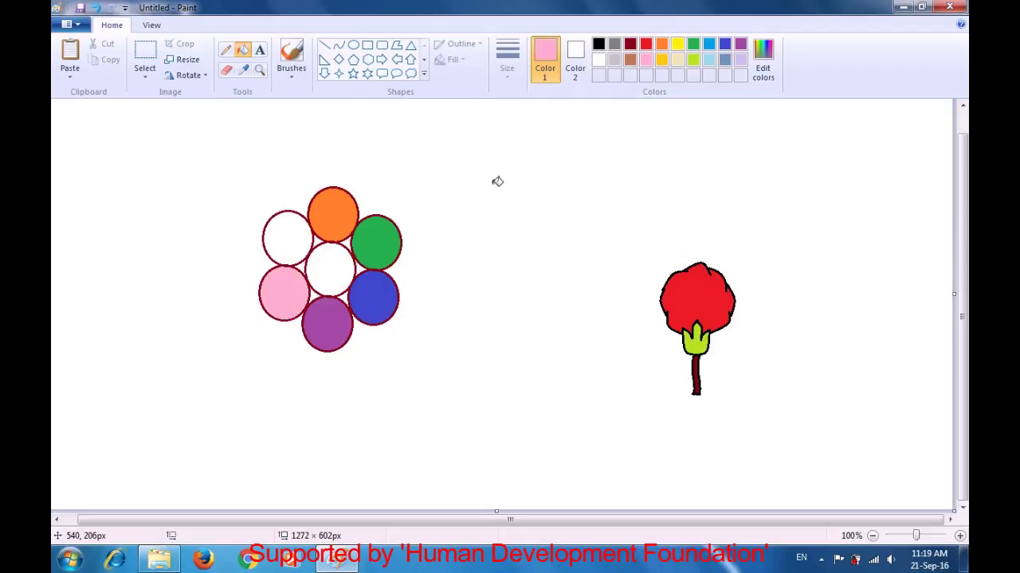
Fill the central ellipse with gold and the ring's upper-left ellipse with red.
left_click(661, 60)
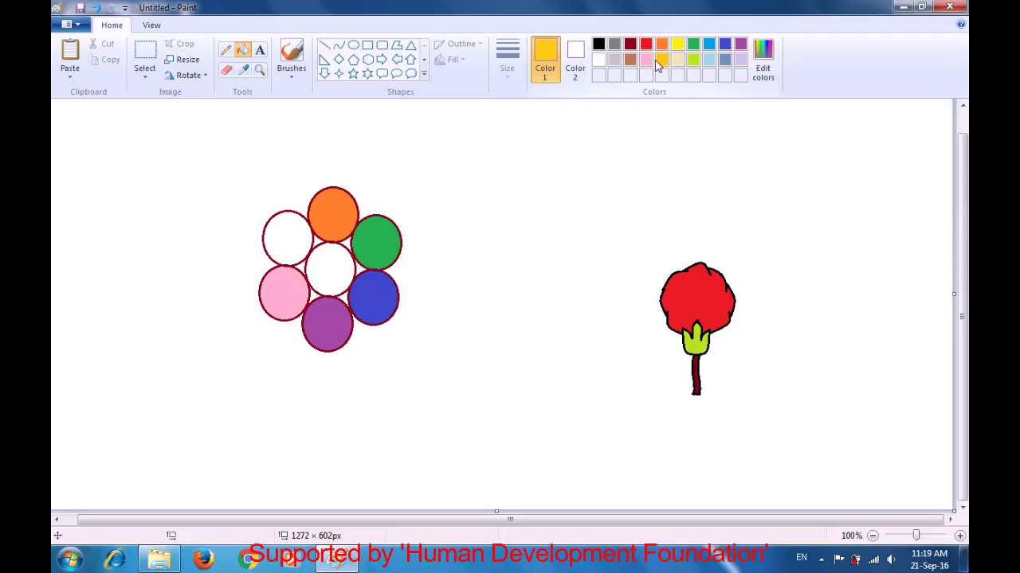
left_click(337, 263)
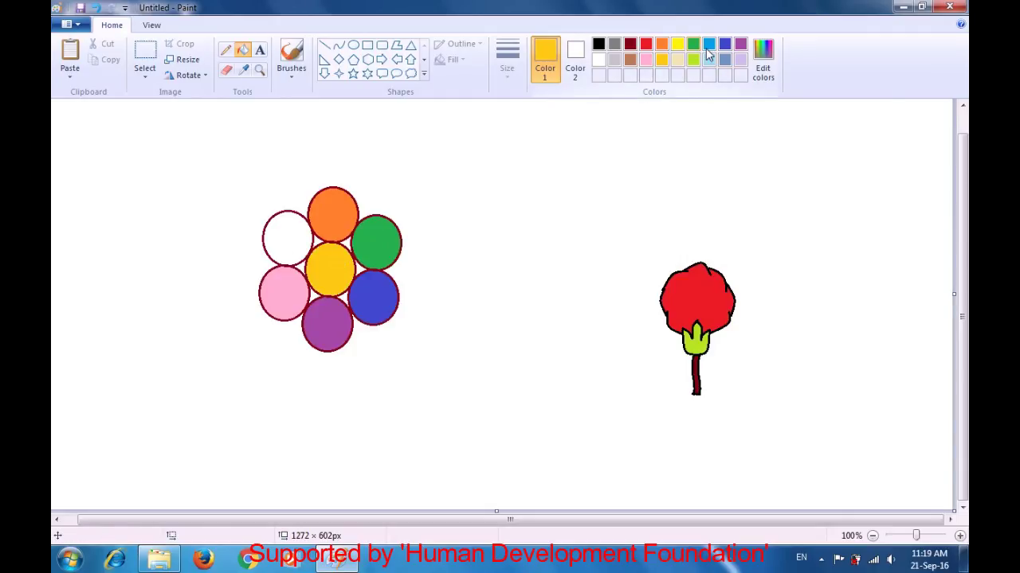
left_click(629, 44)
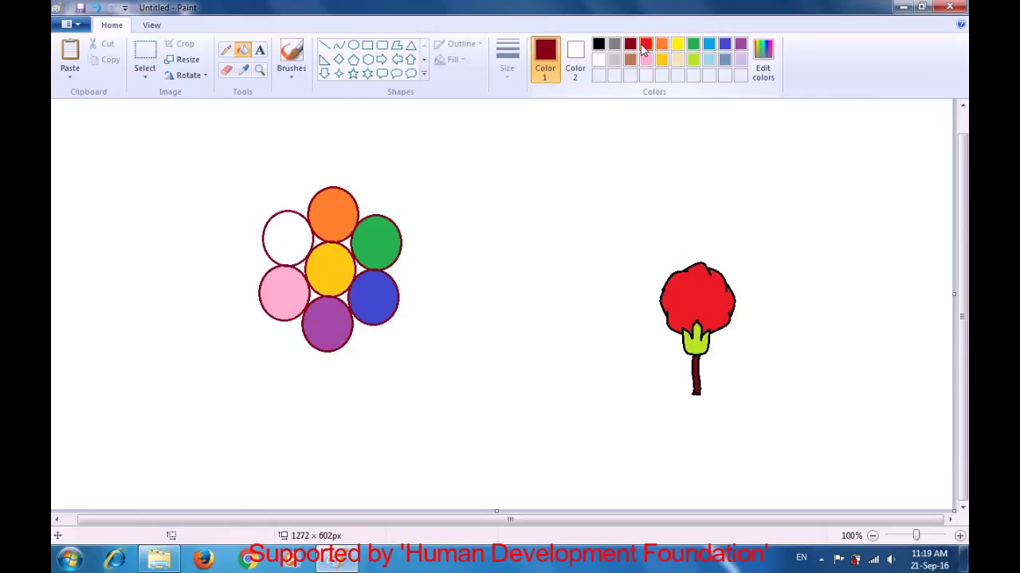
left_click(645, 44)
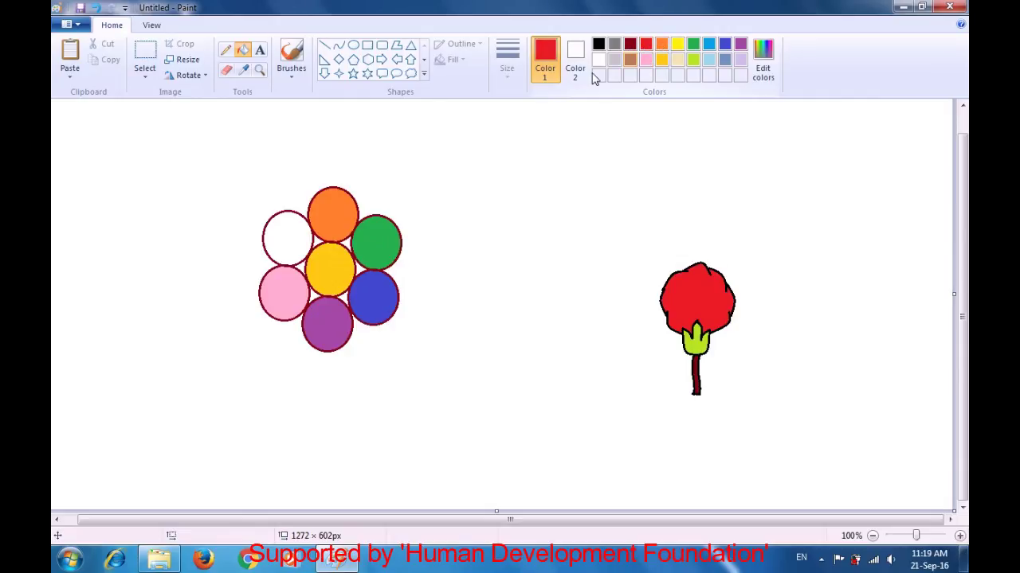
left_click(295, 239)
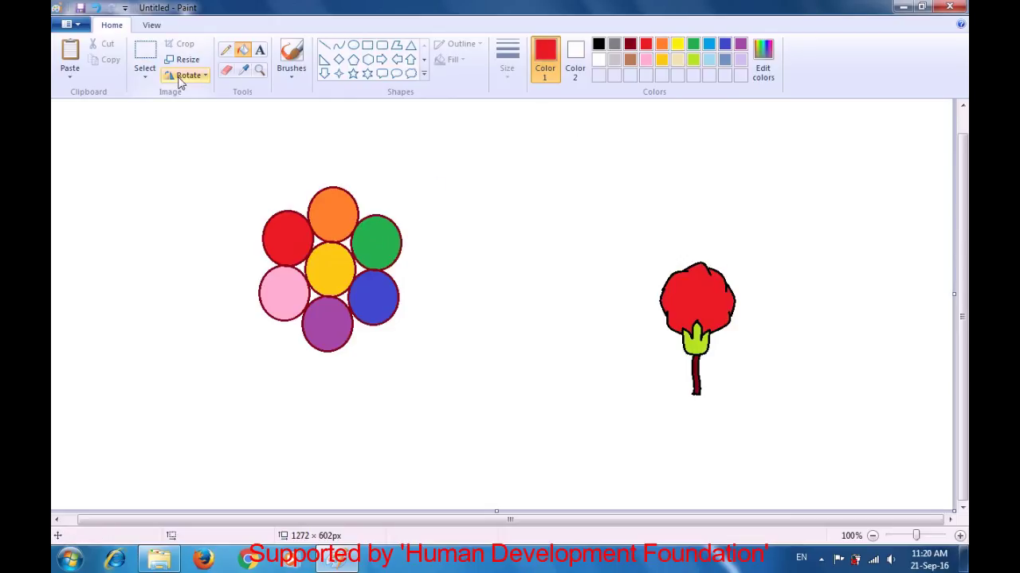
Copy the red flower and place an upright duplicate above the multicolored flower, with its stem reaching the gold central ellipse.
left_click(146, 55)
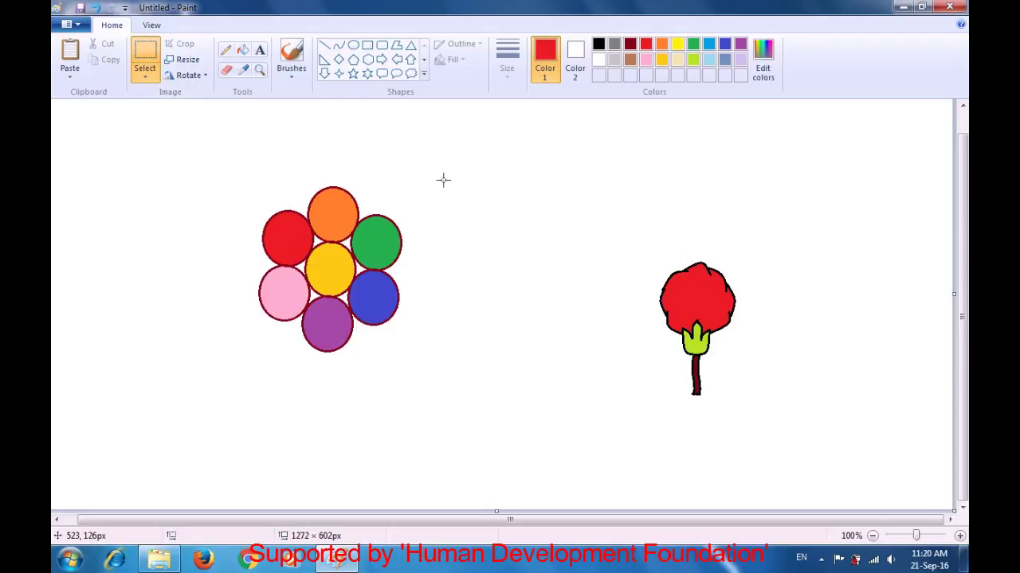
left_click_drag(639, 242, 758, 427)
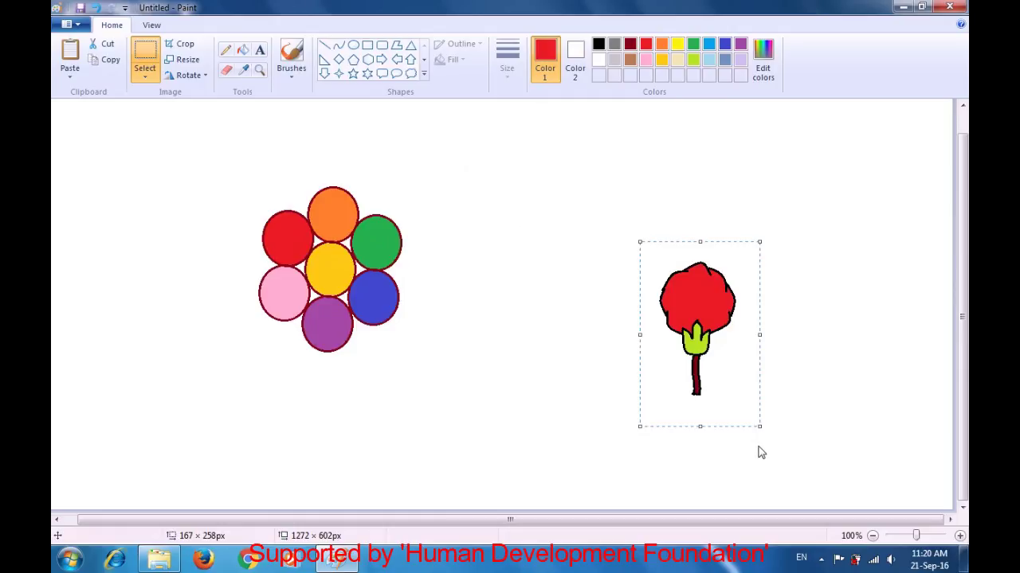
key("ctrl+c")
key("ctrl+v")
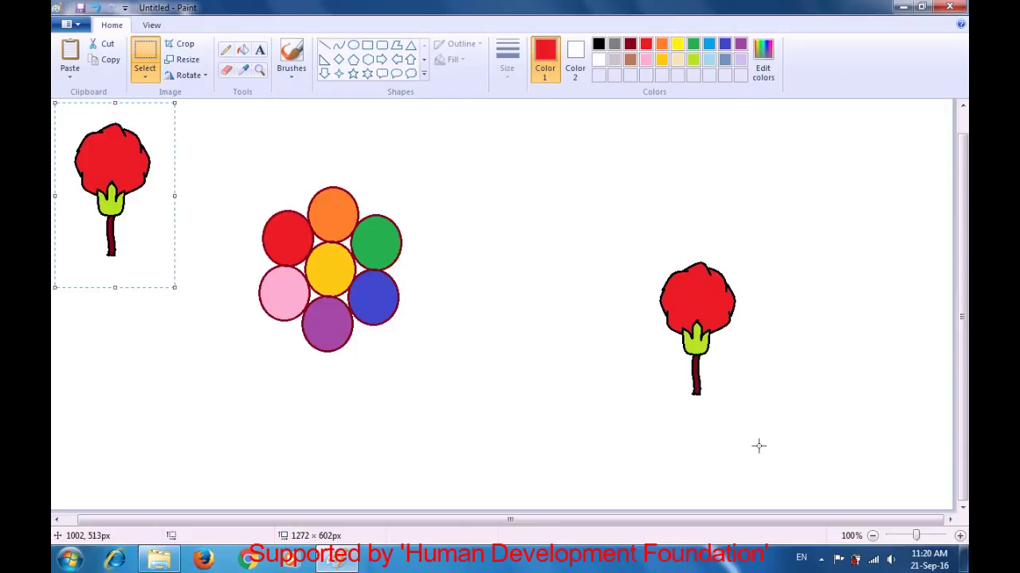
scroll(758, 446, "up", 1)
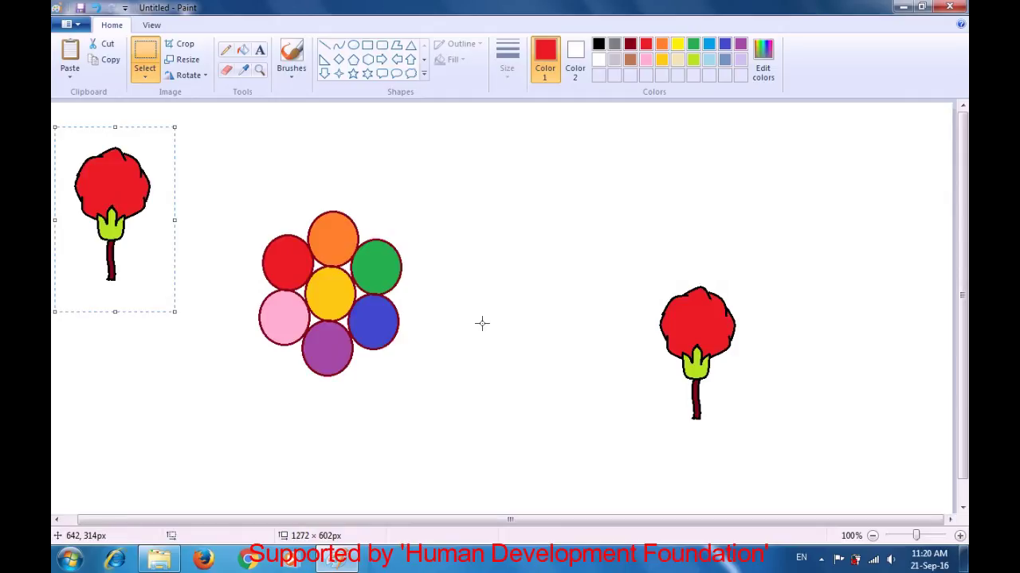
left_click(111, 202)
left_click_drag(110, 201, 328, 206)
left_click(453, 209)
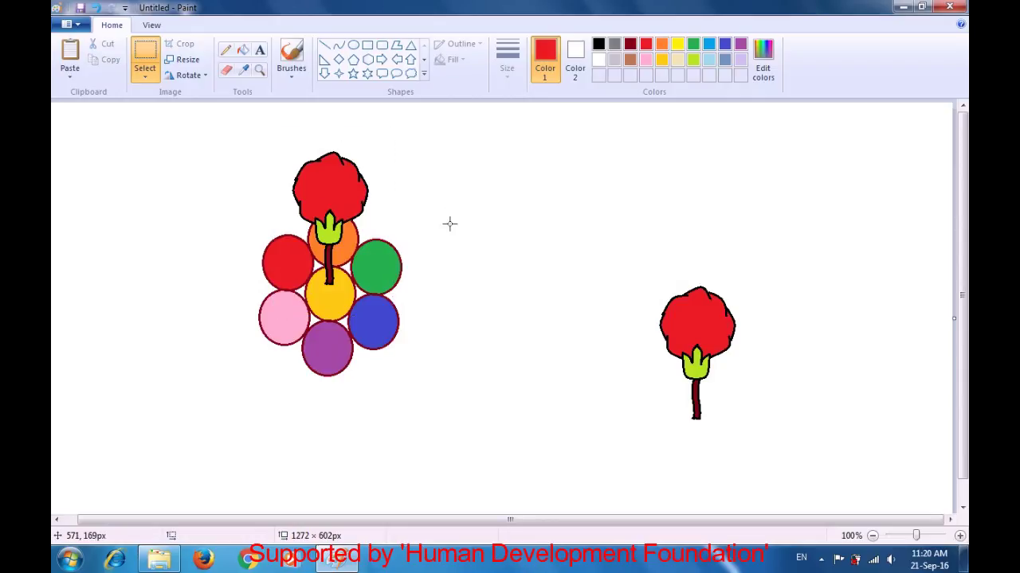
Add a red flower copy flipped horizontally, rotated left 90° and stretched to about 317 × 167 px, its stem reaching the gold ellipse from the left.
key("ctrl+v")
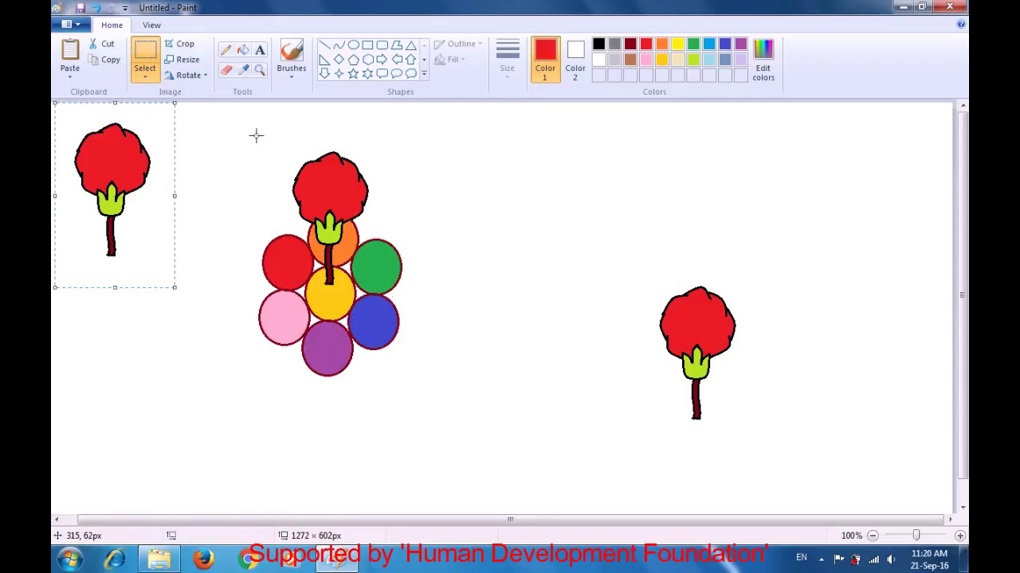
left_click(191, 75)
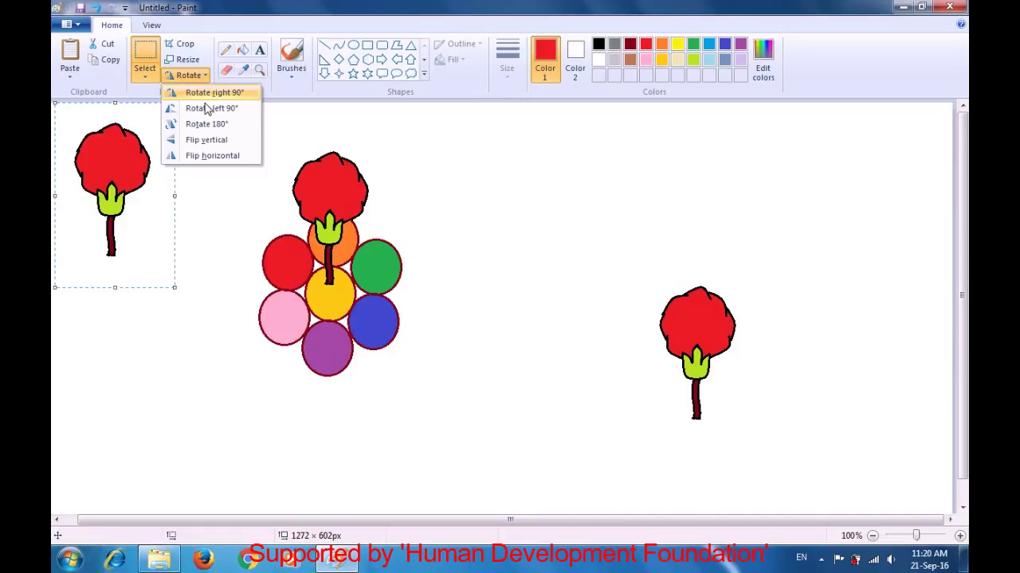
left_click(204, 155)
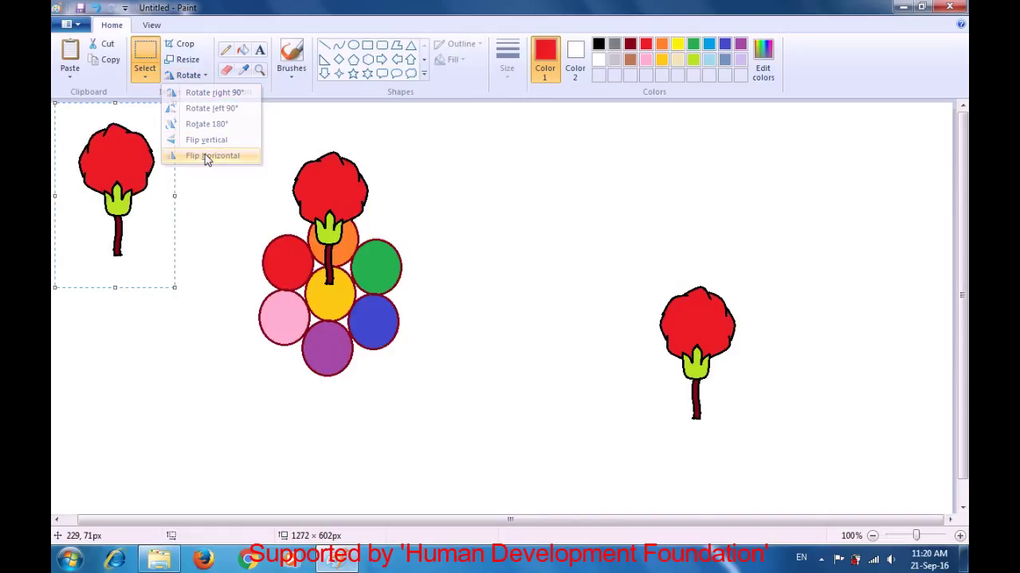
left_click(189, 75)
left_click(205, 110)
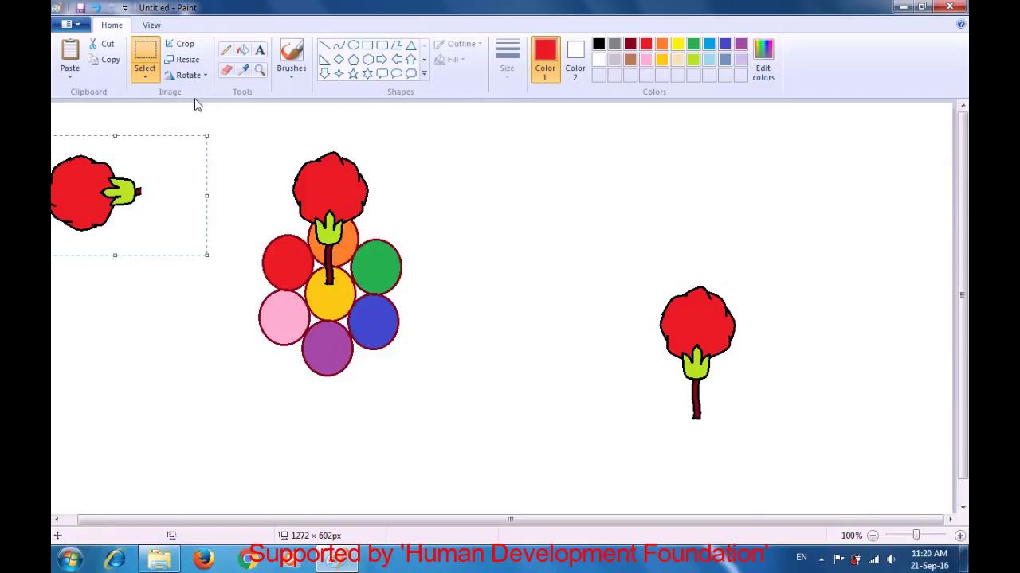
left_click_drag(207, 199, 252, 196)
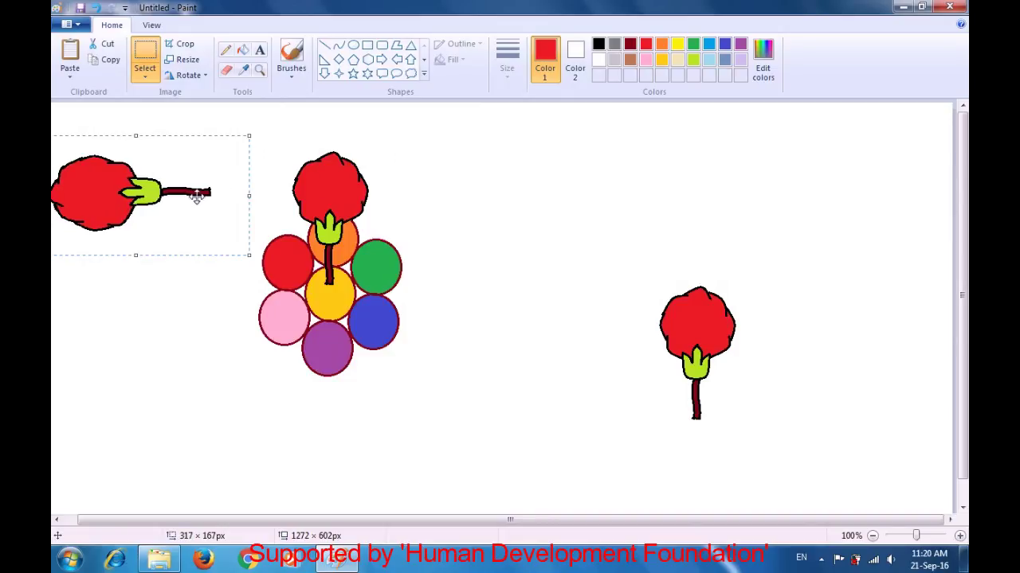
left_click_drag(132, 213, 268, 285)
left_click(498, 247)
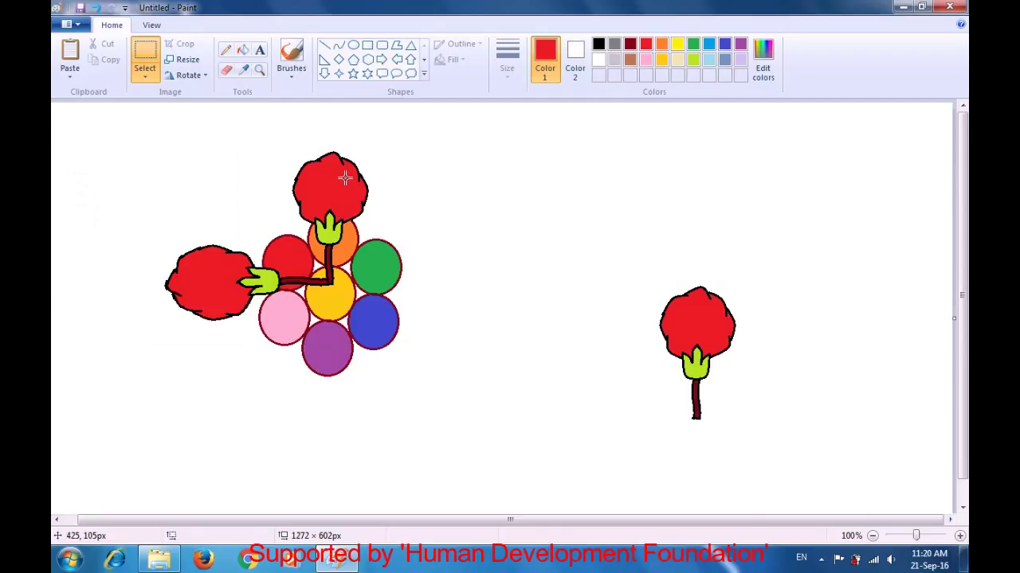
Add another red flower copy rotated 180° below the gold central ellipse, its stem meeting the upper flower's stem.
key("ctrl+v")
left_click(185, 75)
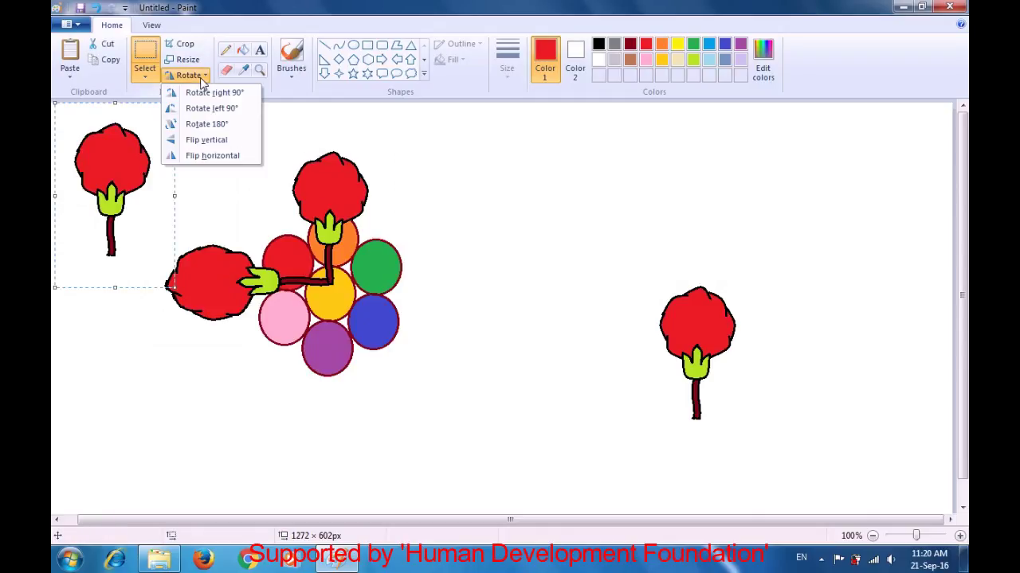
left_click(207, 125)
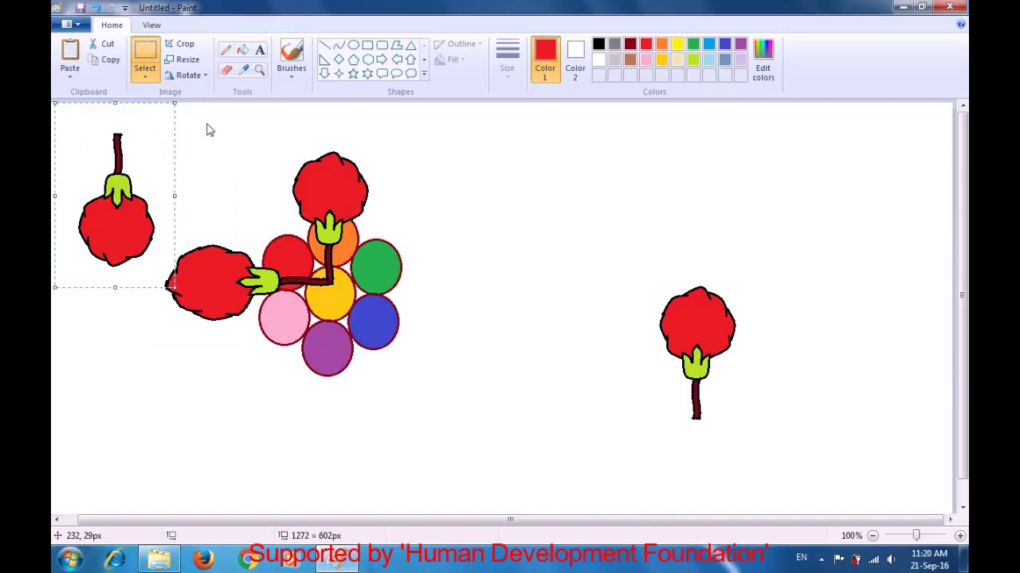
left_click_drag(105, 173, 321, 325)
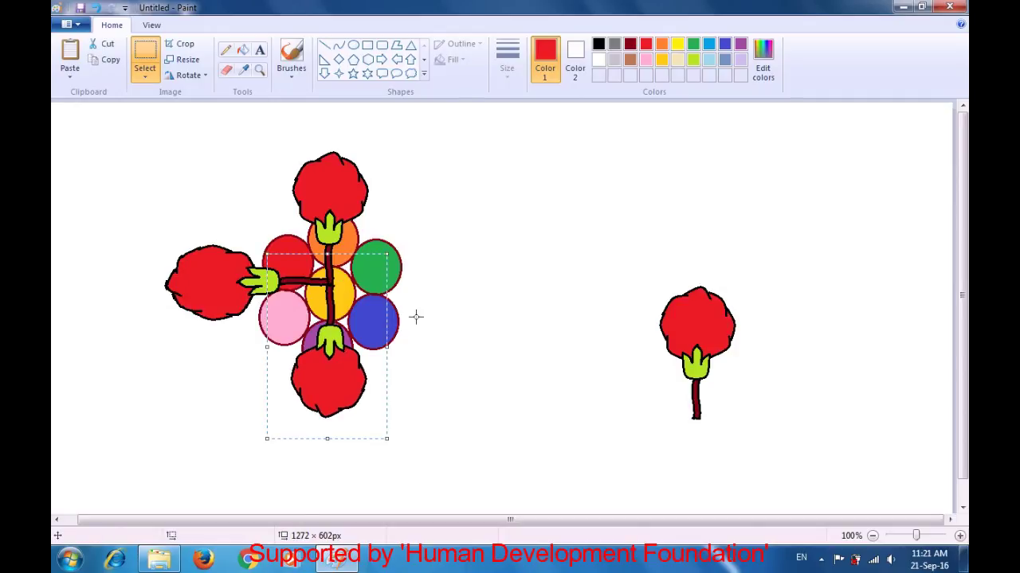
left_click(496, 292)
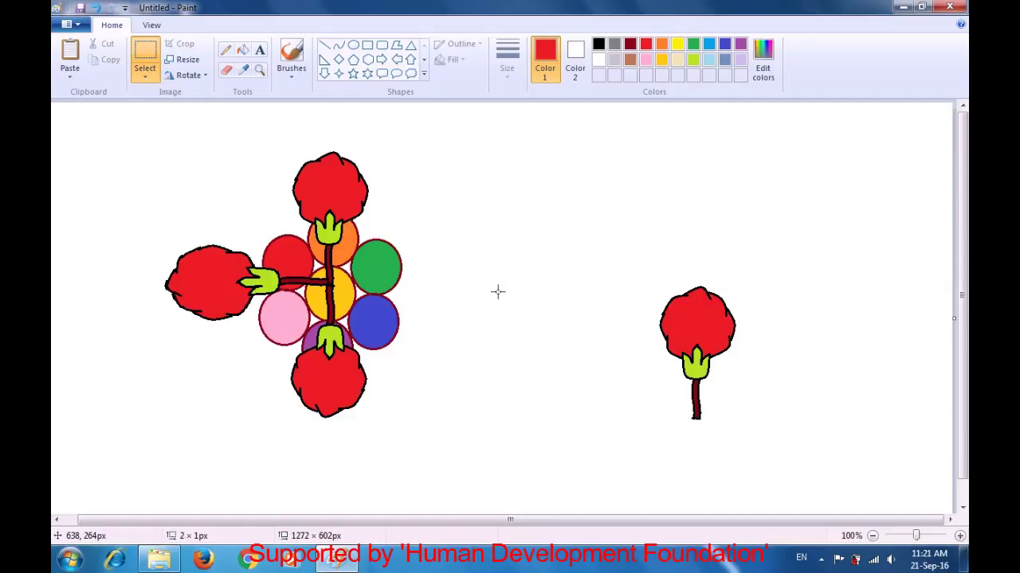
Rotate the original red flower right 90° and move it to the right of the multicolored flower so all four stems meet.
left_click_drag(610, 255, 754, 442)
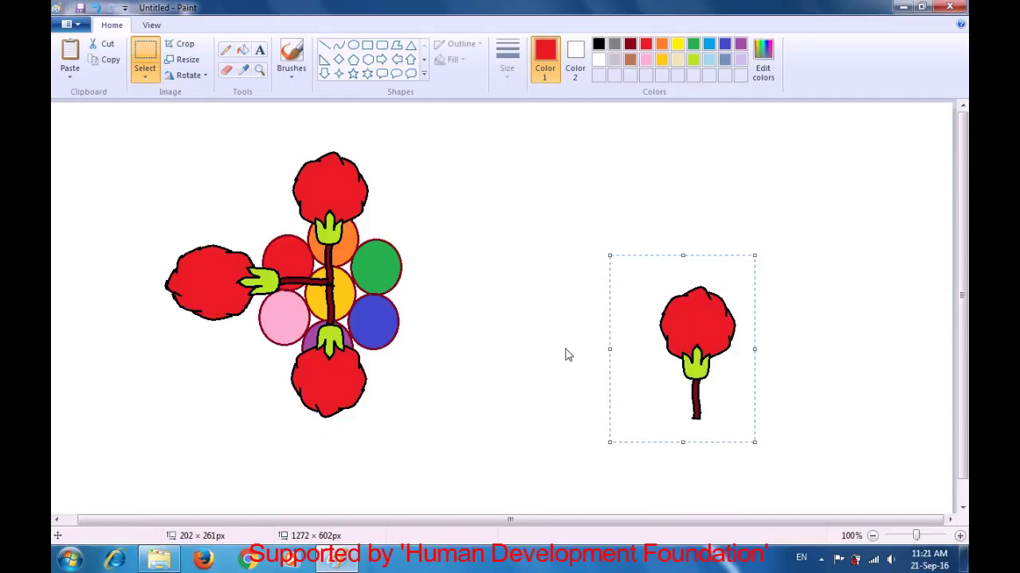
left_click(196, 75)
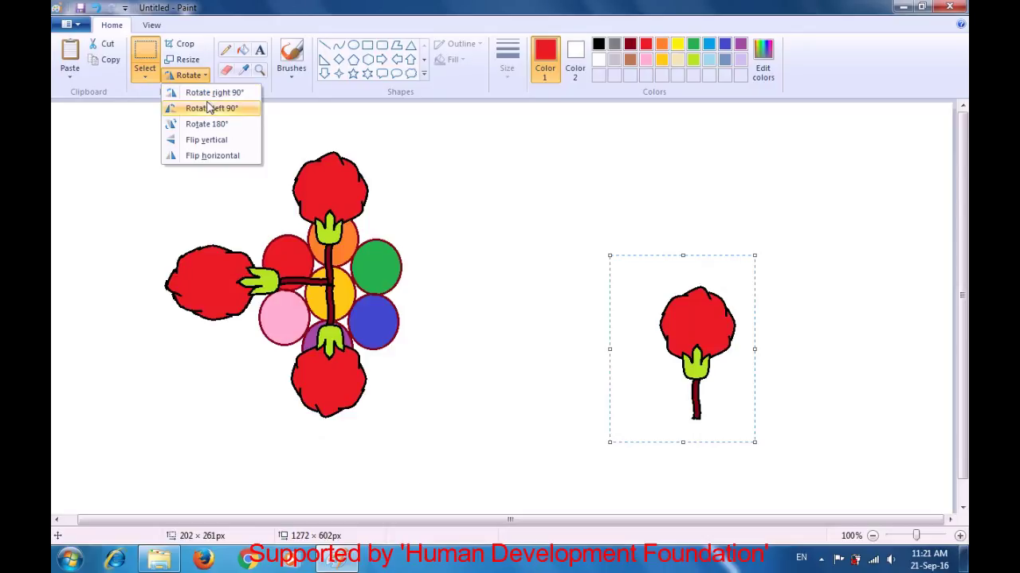
left_click(212, 95)
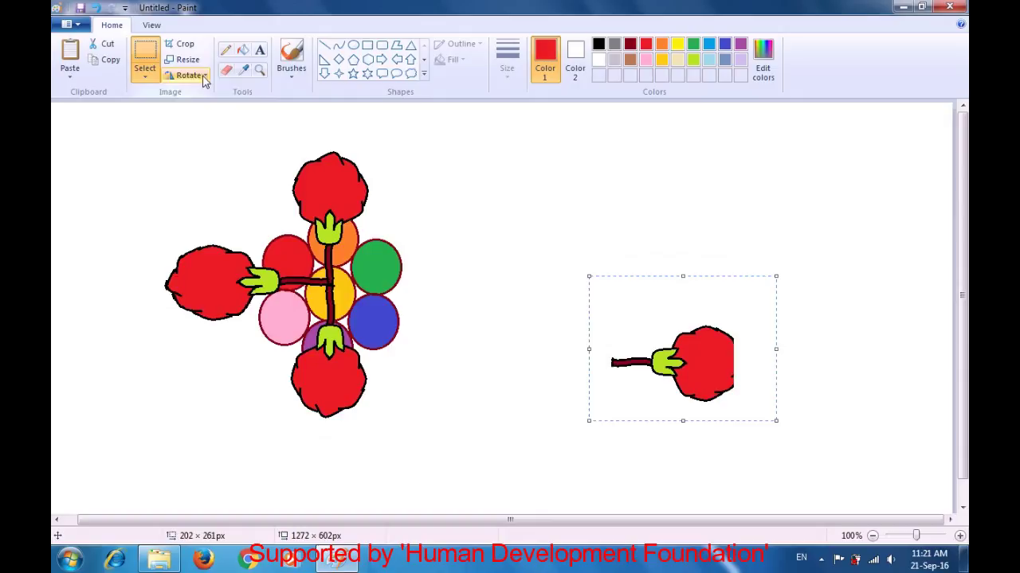
left_click(205, 76)
left_click(210, 110)
left_click(205, 76)
left_click(209, 95)
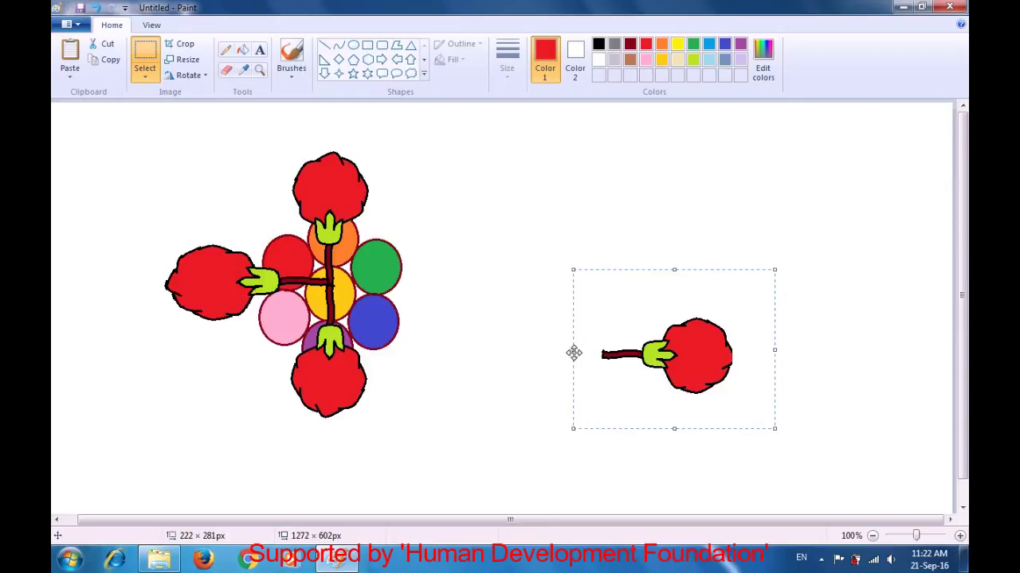
left_click_drag(573, 350, 361, 298)
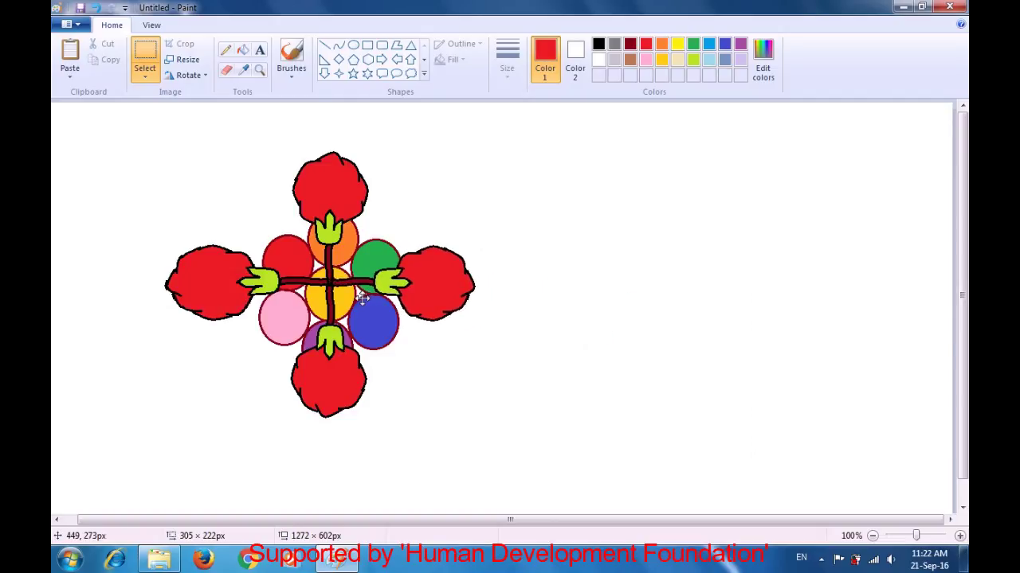
left_click(581, 305)
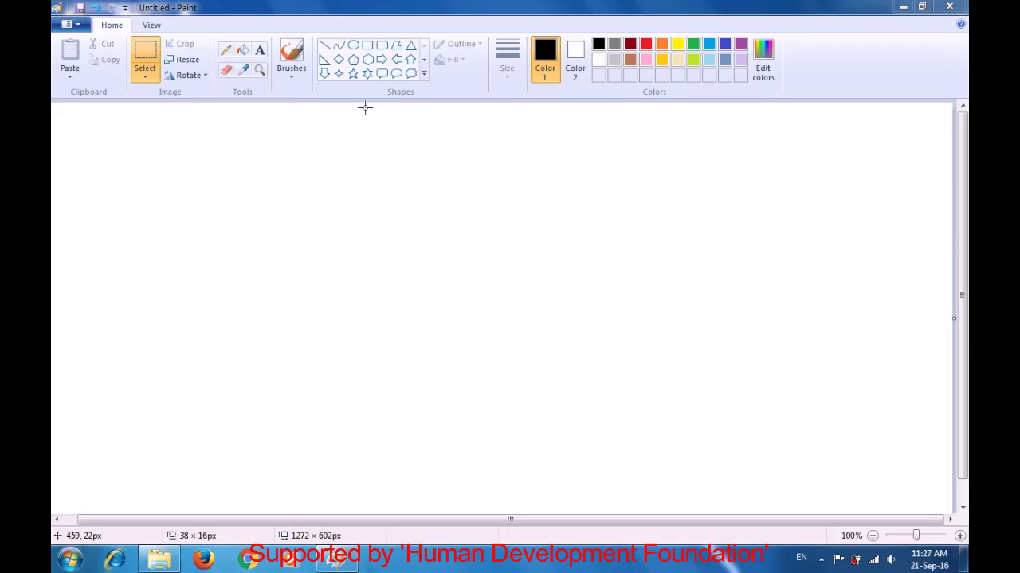
With the Curve tool, draw the figure's left head edge about 8 × 45 px and a pointed arm about 47 × 39 px below it.
left_click(339, 47)
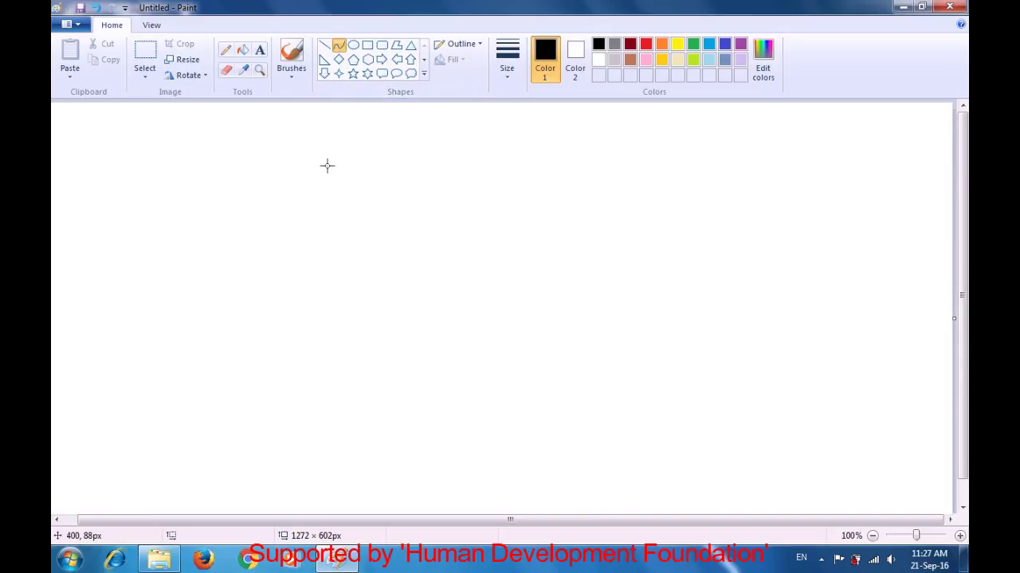
left_click_drag(349, 185, 342, 219)
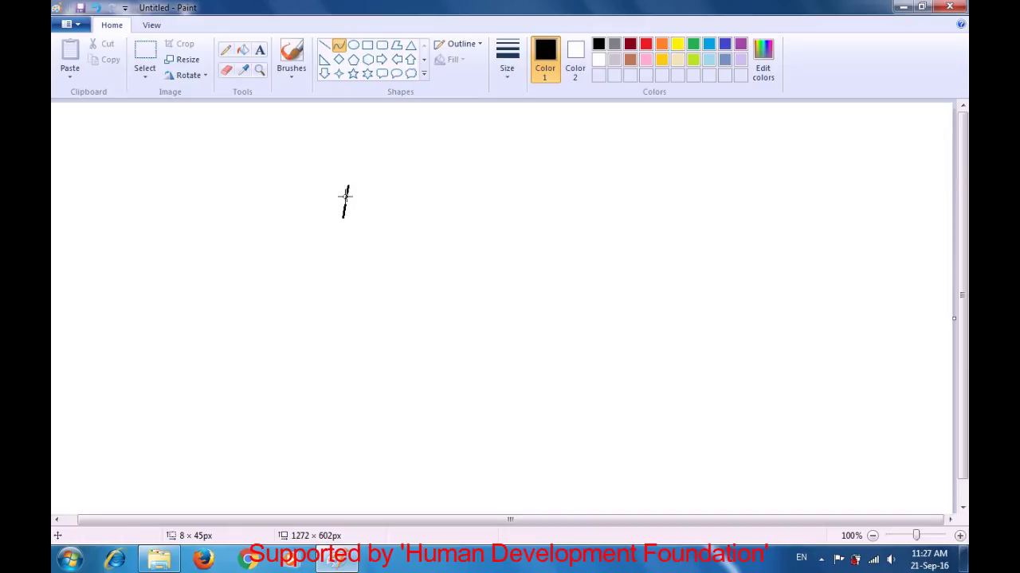
mouse_move(346, 194)
left_mouse_down()
mouse_move(336, 200)
mouse_move(344, 208)
left_mouse_up()
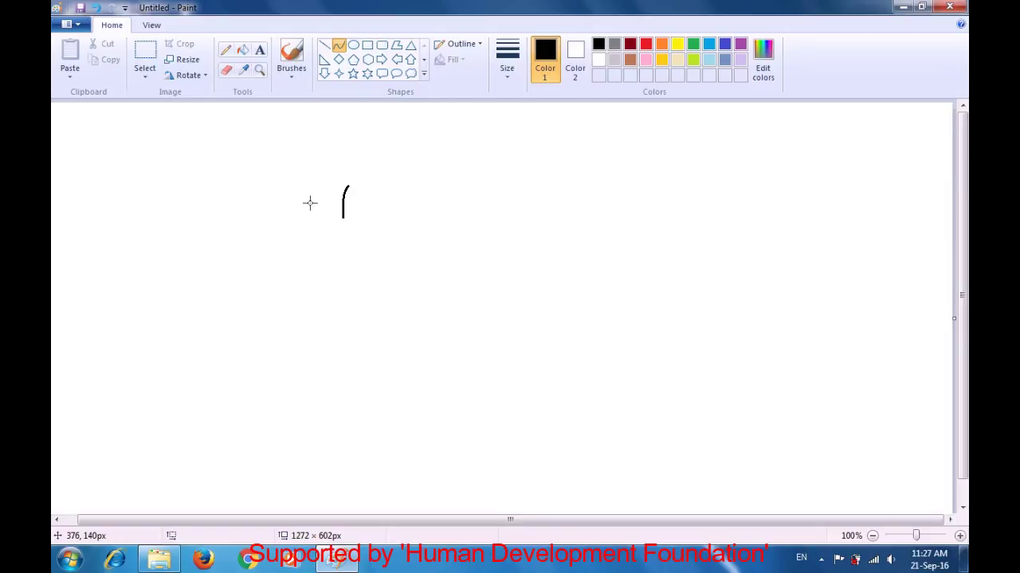
left_click_drag(343, 220, 311, 236)
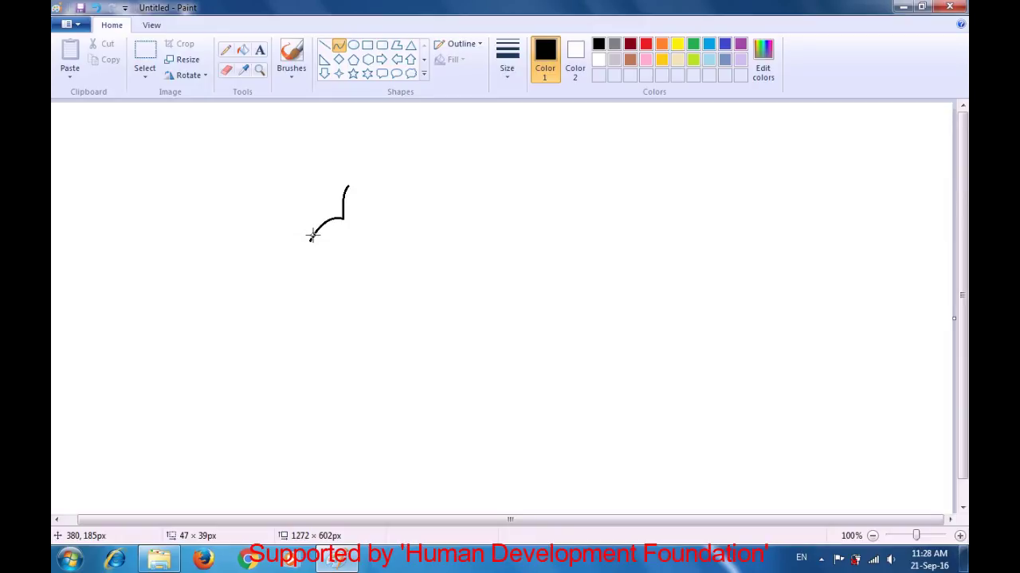
left_click_drag(311, 236, 312, 236)
left_click(282, 215)
left_click_drag(310, 240, 331, 231)
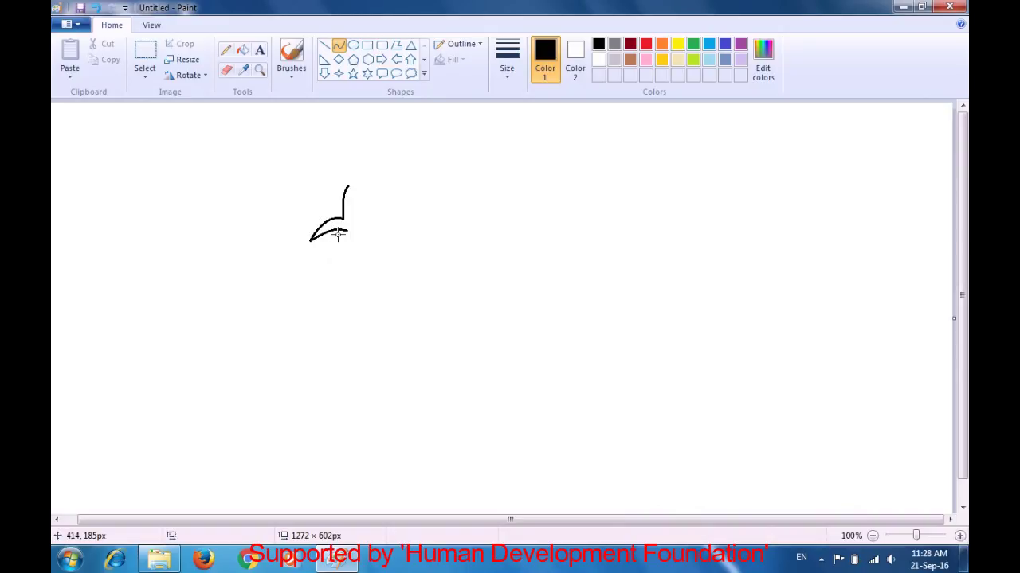
Draw the left body curve about 32 × 105 px, the foot beneath it and a short inner leg curve about 20 × 27 px.
left_click_drag(343, 231, 322, 275)
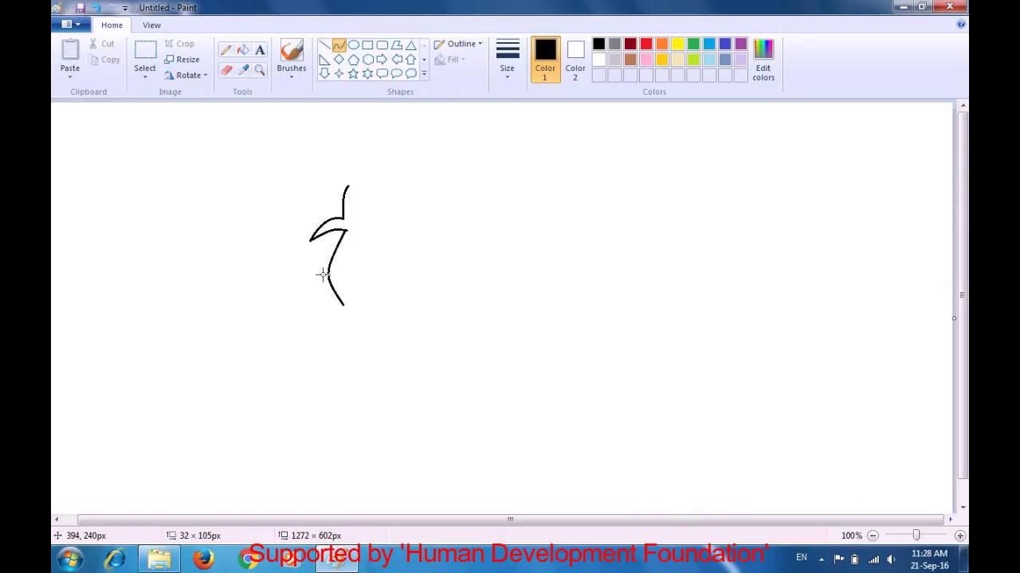
left_click(323, 274)
mouse_move(341, 302)
left_mouse_down()
mouse_move(330, 323)
mouse_move(332, 310)
mouse_move(300, 302)
mouse_move(343, 321)
left_mouse_up()
left_click(343, 322)
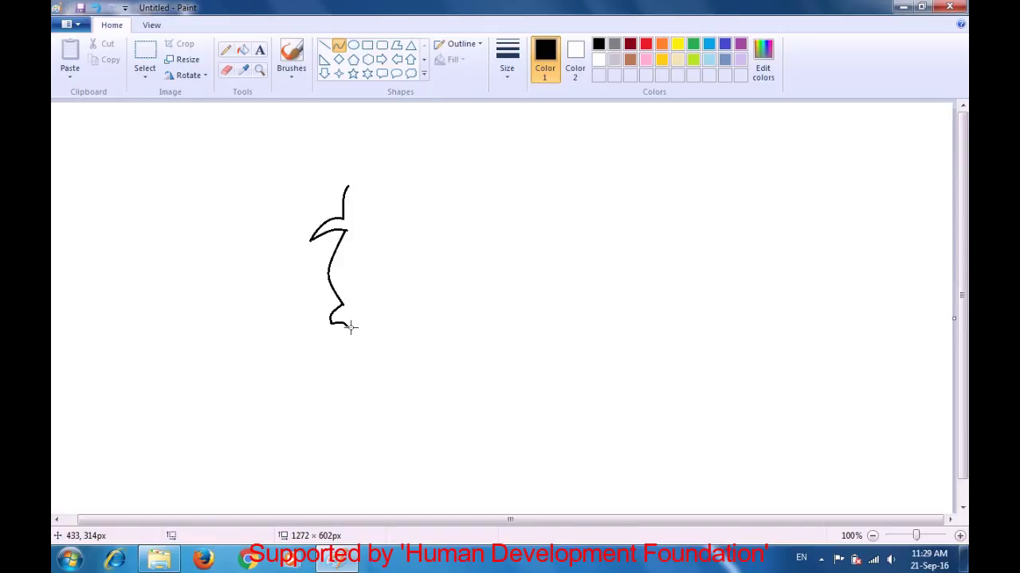
left_click_drag(349, 327, 369, 310)
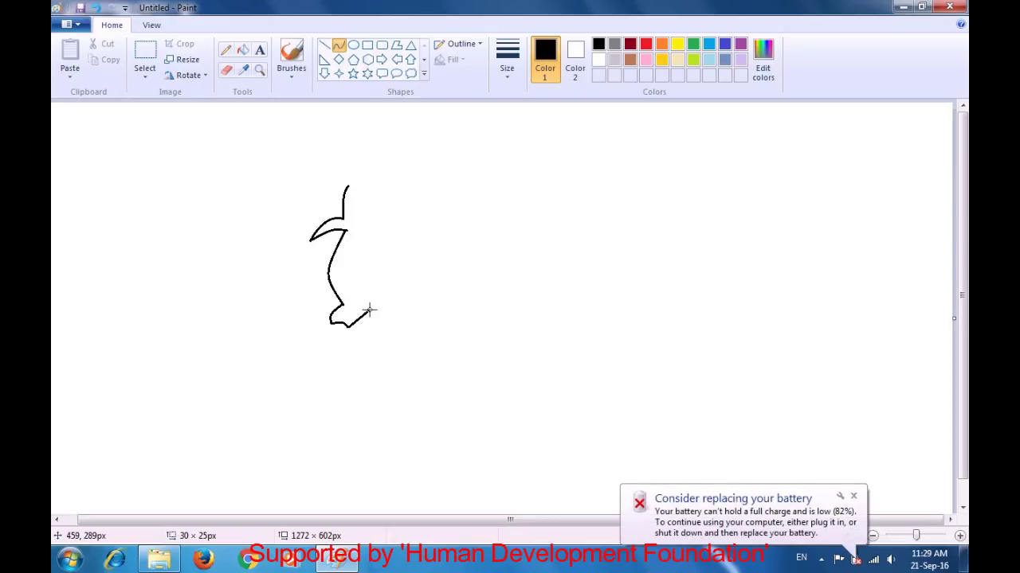
left_click_drag(369, 310, 353, 317)
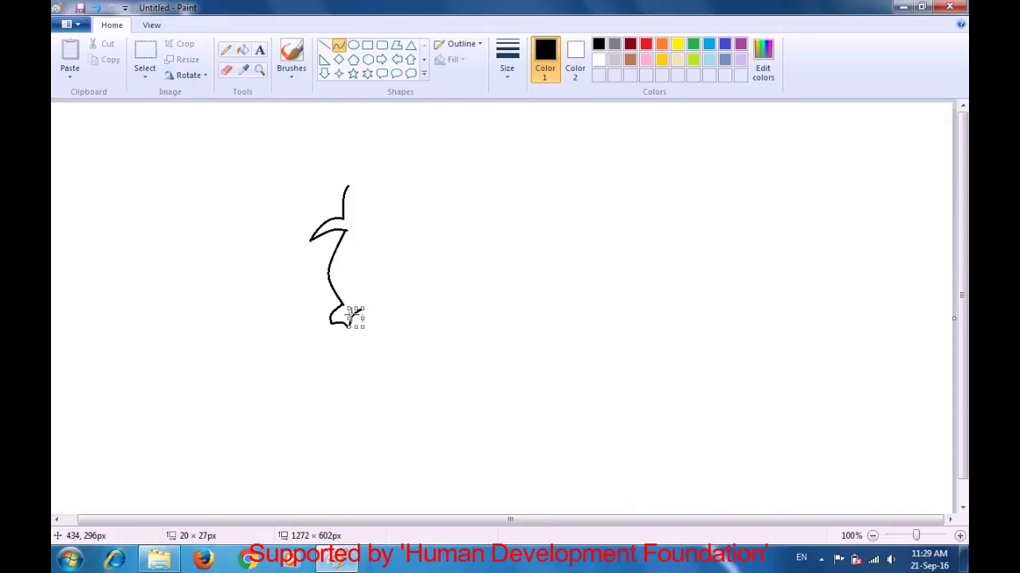
key("Return")
Select the half-figure with a rectangular selection about 139 × 272 px and paste a copy of it.
left_click(146, 77)
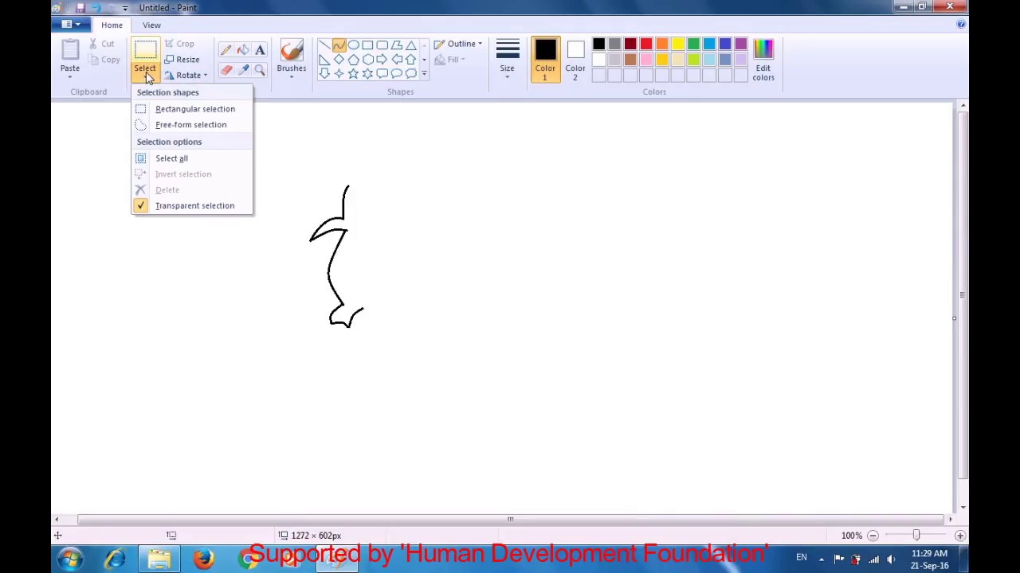
left_click(162, 113)
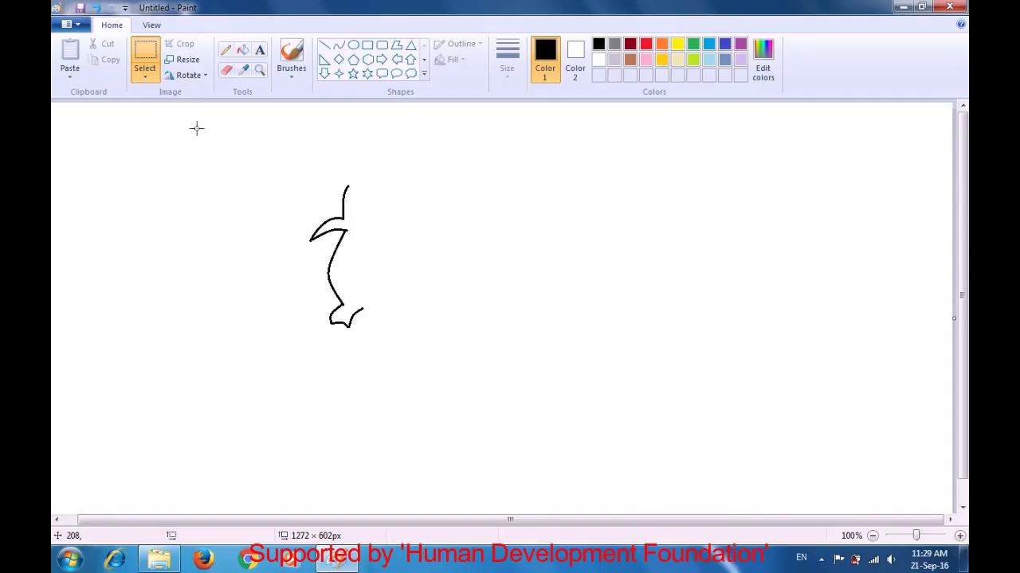
mouse_move(290, 160)
left_mouse_down()
mouse_move(282, 233)
mouse_move(311, 333)
mouse_move(360, 368)
mouse_move(385, 366)
mouse_move(386, 354)
left_mouse_up()
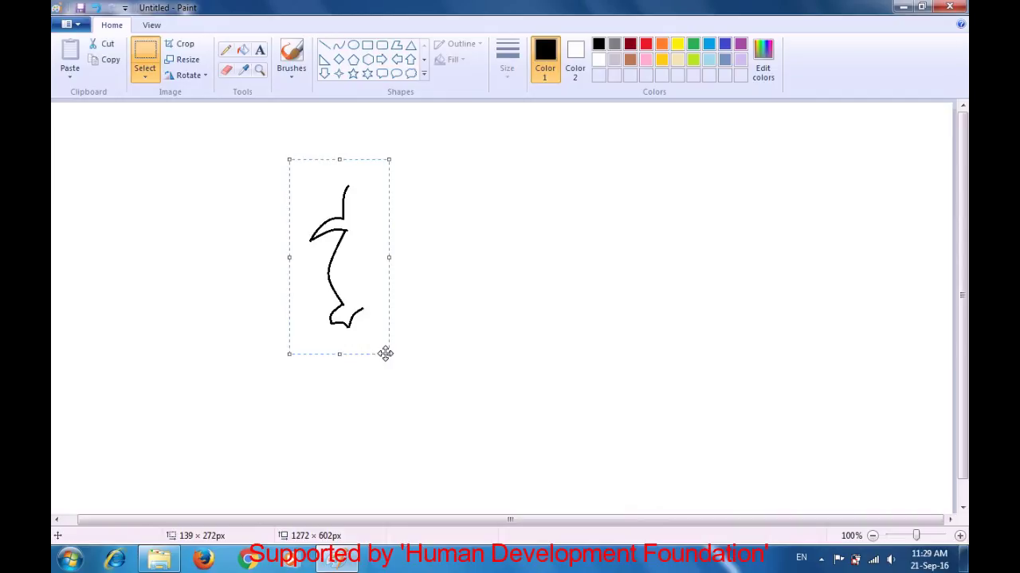
key("ctrl+c")
key("ctrl+v")
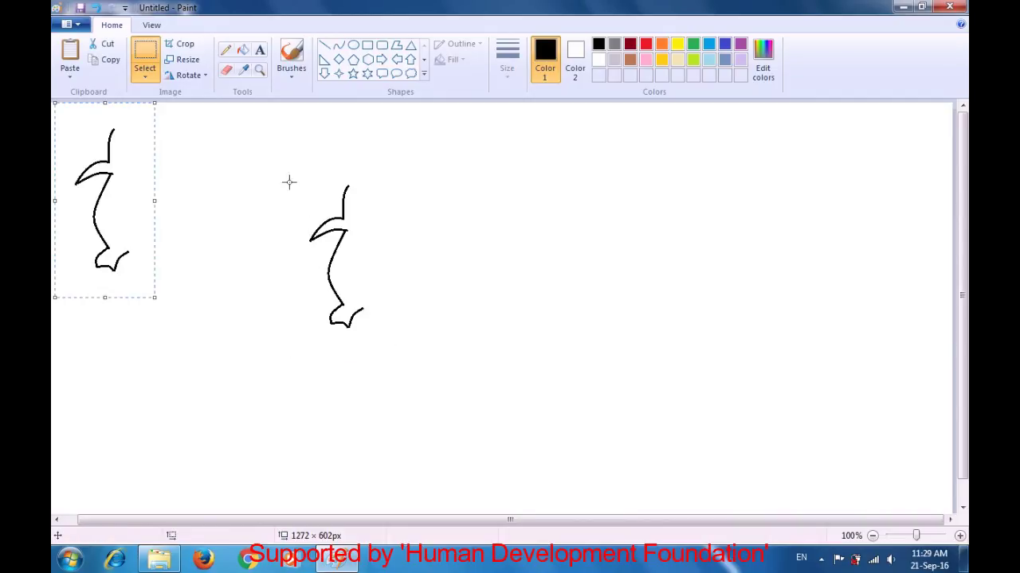
Flip the pasted half-figure horizontally and place it to the right of the original so their inner leg curves meet.
left_click(209, 78)
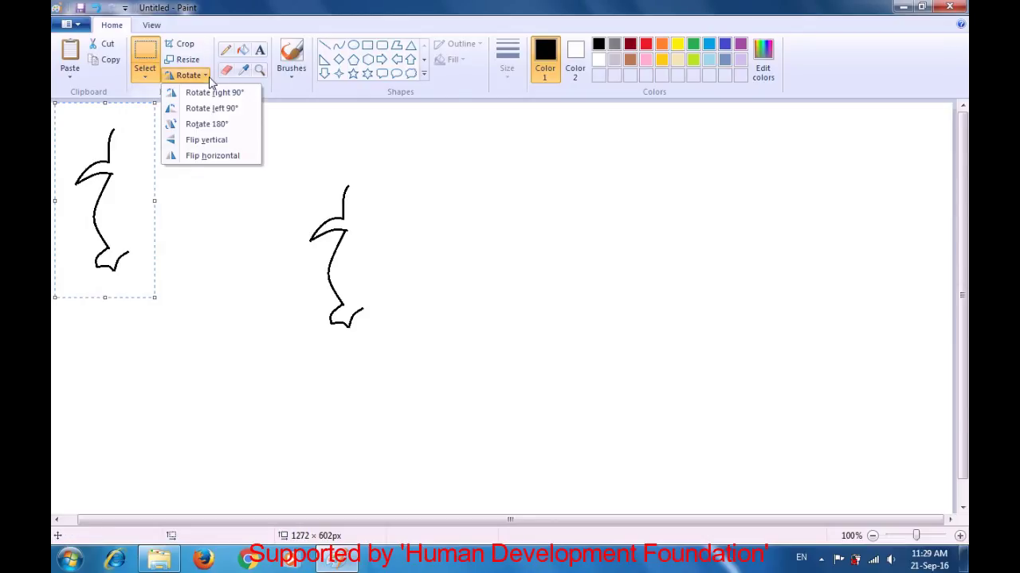
left_click(208, 156)
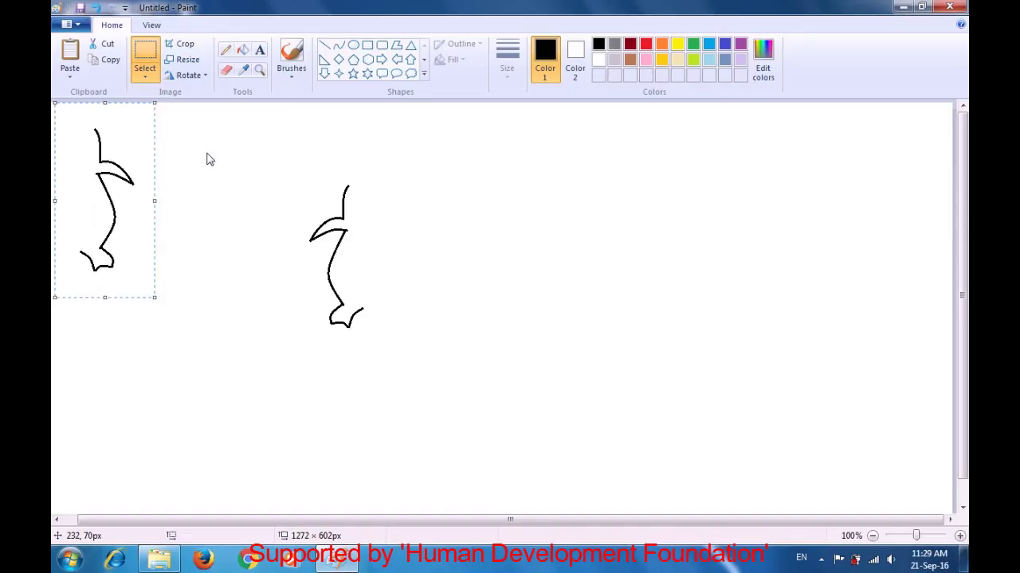
left_click_drag(95, 203, 374, 261)
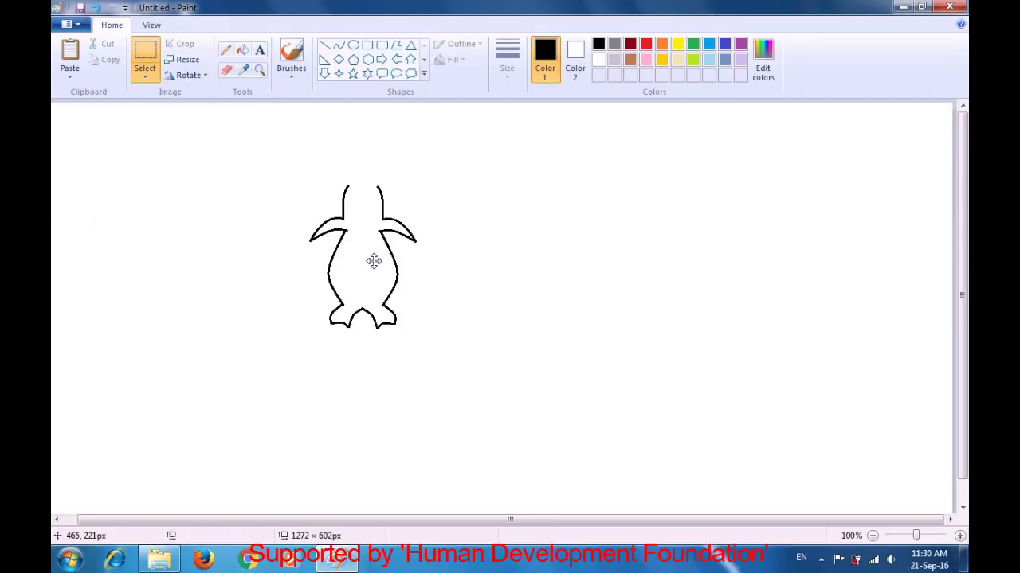
left_click(484, 239)
Close the top of the figure's head with two joined curves, the left one about 21 × 25 px.
left_click(339, 45)
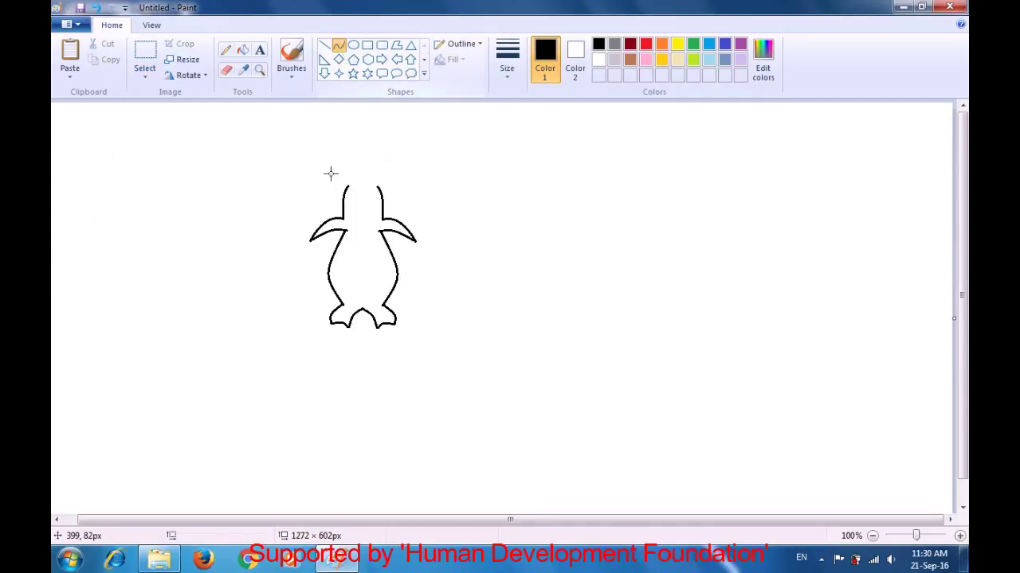
mouse_move(345, 188)
left_mouse_down()
mouse_move(363, 174)
mouse_move(354, 170)
left_mouse_up()
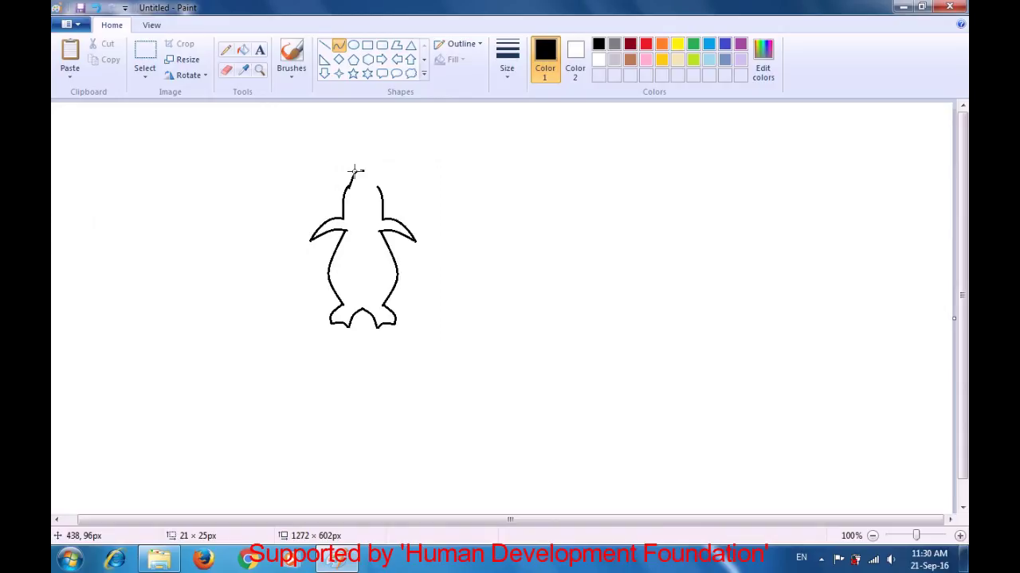
left_click_drag(356, 170, 381, 190)
left_click(416, 177)
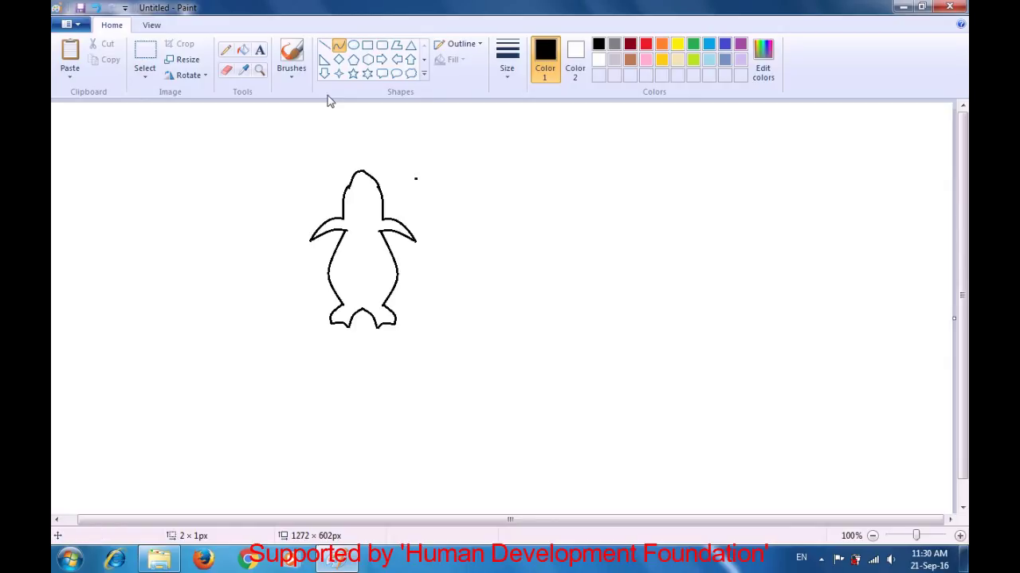
Spray small black Airbrush spots all over the inside of the figure's head, arms, body and feet.
left_click(301, 81)
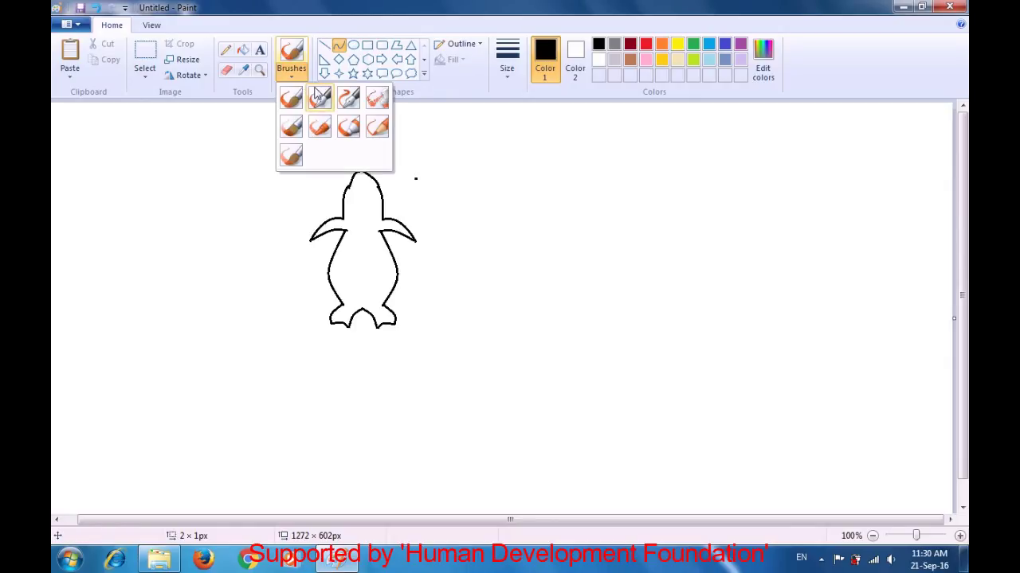
left_click(381, 98)
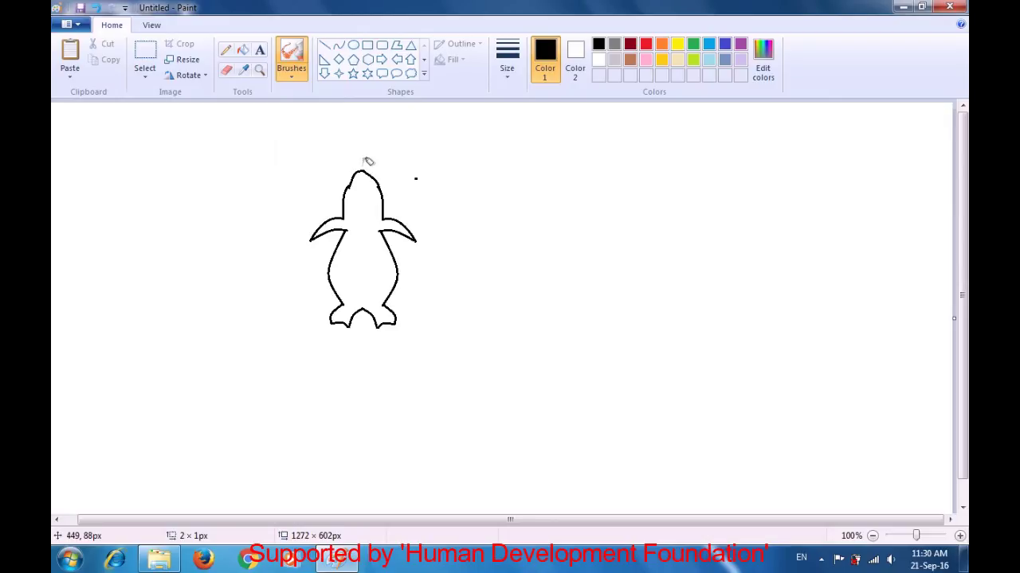
left_click(356, 190)
left_click(370, 200)
left_click(359, 206)
left_click(368, 218)
left_click(346, 228)
left_click(380, 226)
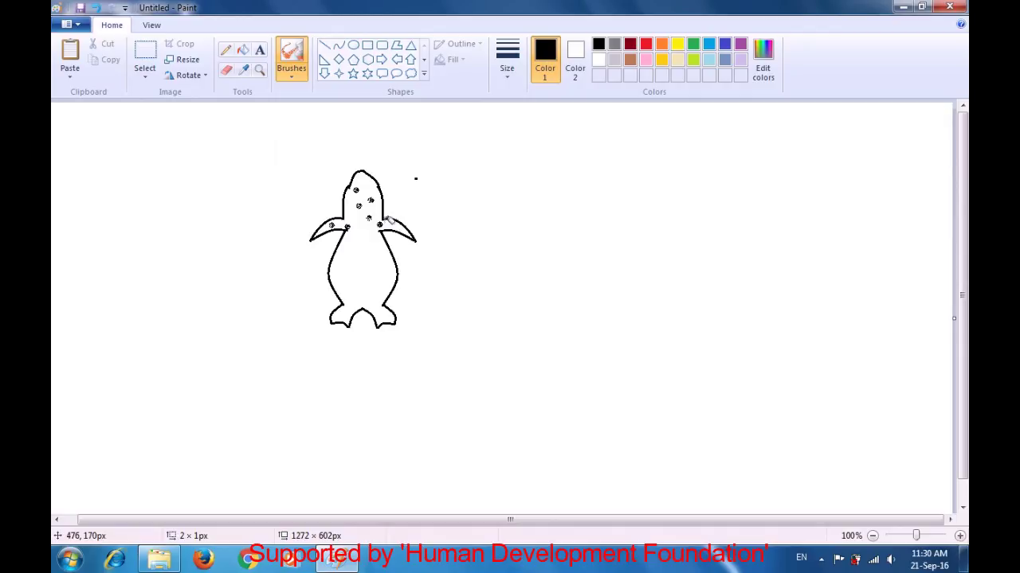
left_click(396, 228)
left_click(356, 239)
left_click(365, 250)
left_click(374, 237)
left_click(378, 256)
left_click(348, 262)
left_click(338, 281)
left_click(355, 286)
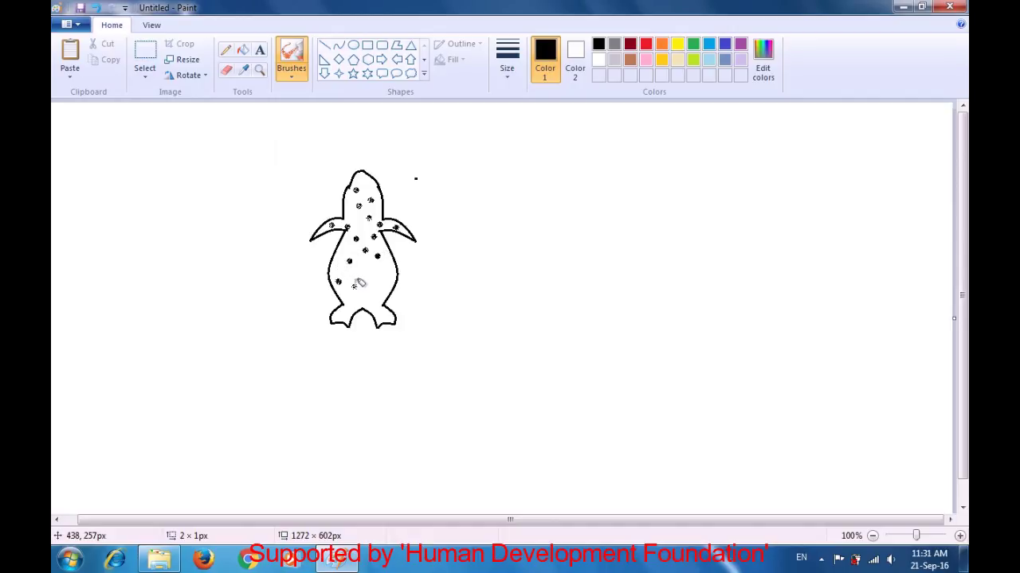
left_click(367, 274)
left_click(384, 269)
left_click(377, 288)
left_click(372, 303)
left_click(381, 315)
left_click(356, 298)
left_click(343, 313)
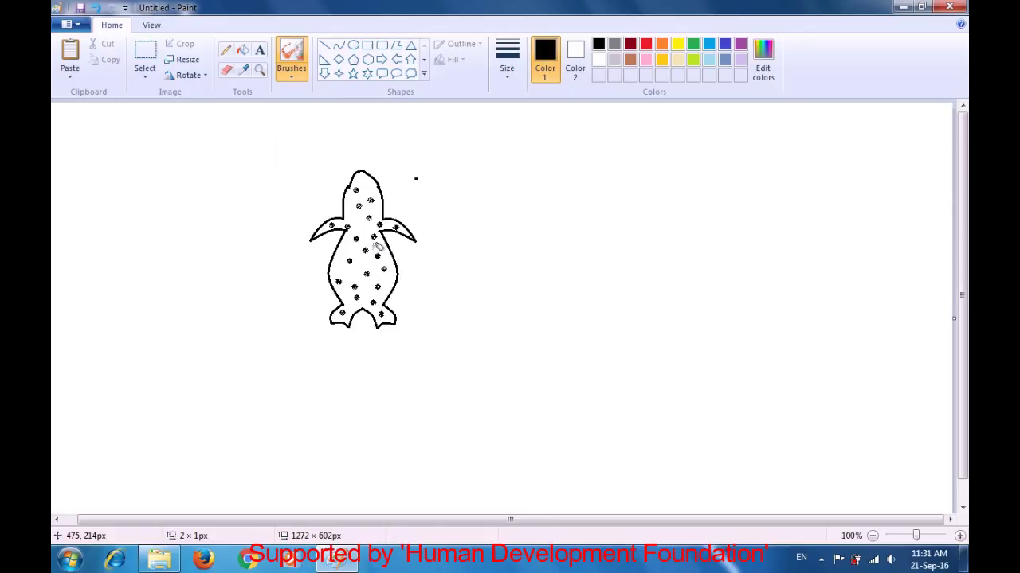
left_click(351, 247)
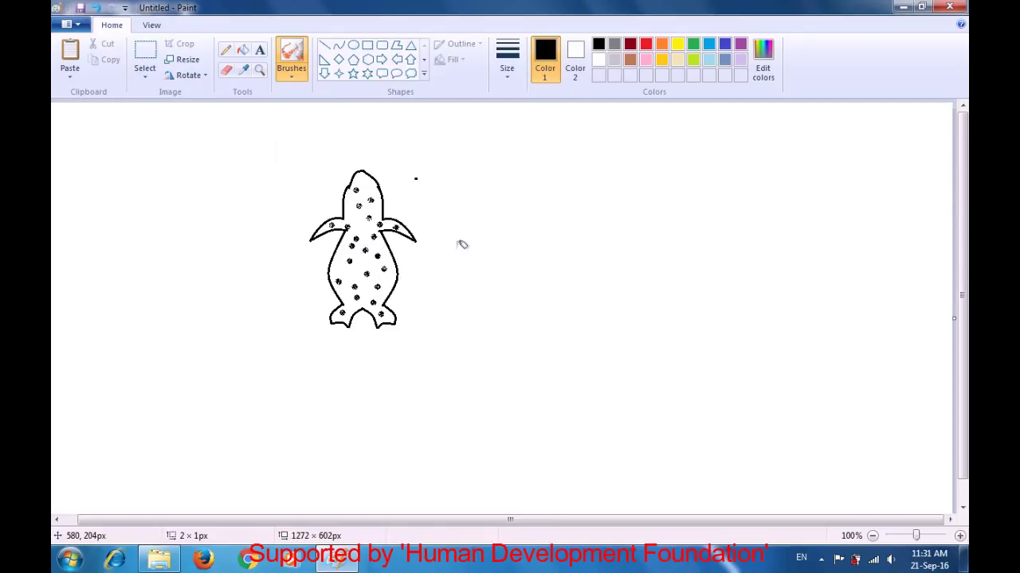